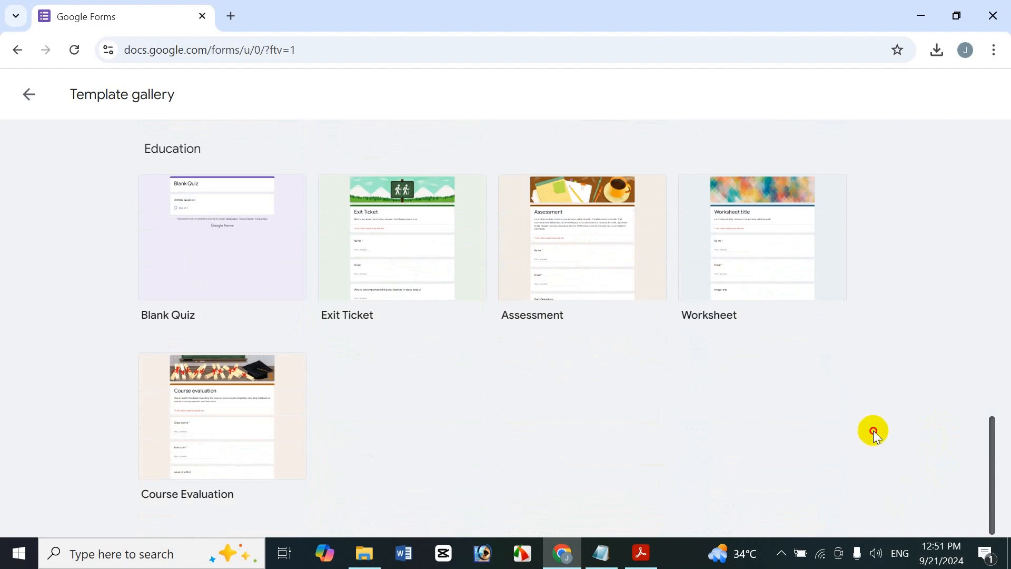
- Browse the template gallery and create a new form from the Customer Feedback template
scroll(870, 416, up, 15)
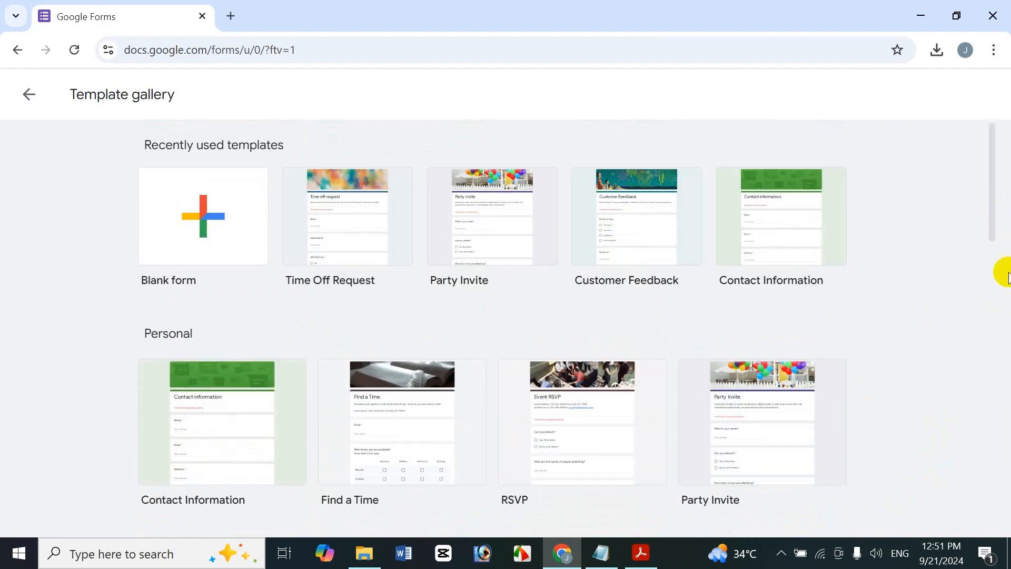
drag(994, 226, 981, 420)
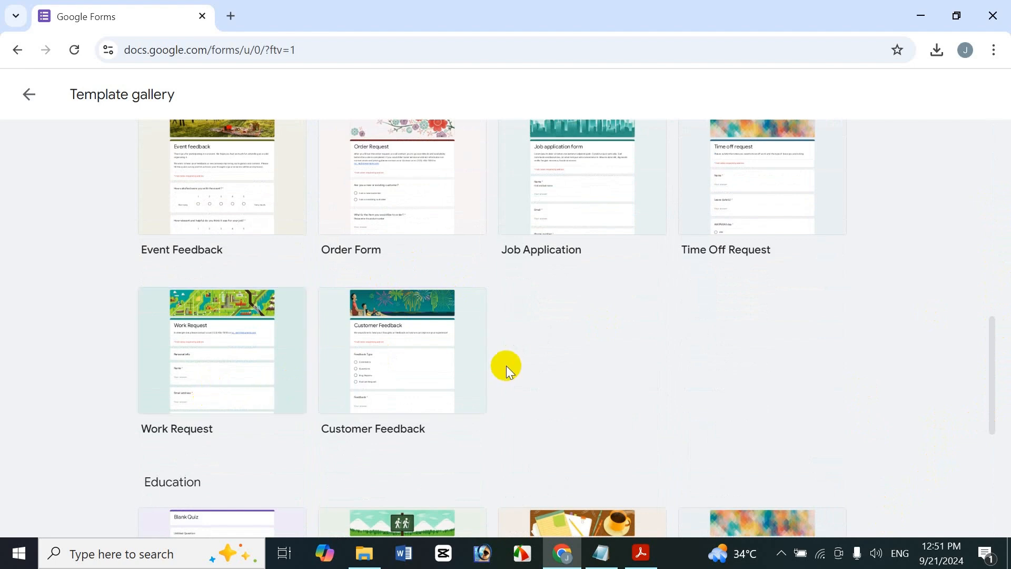
click(434, 353)
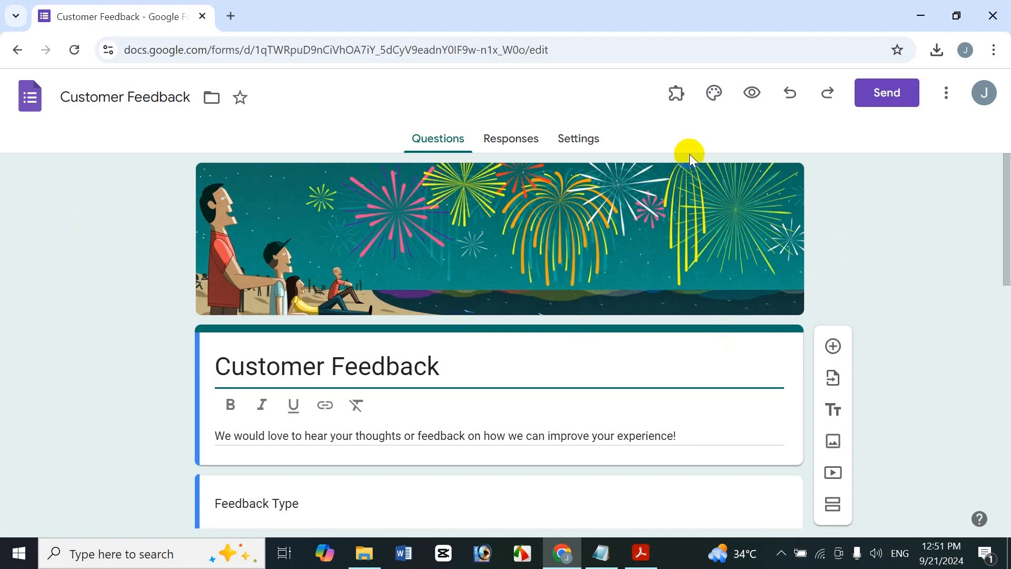
- Open the form's theme settings and remove the fireworks header image
click(714, 93)
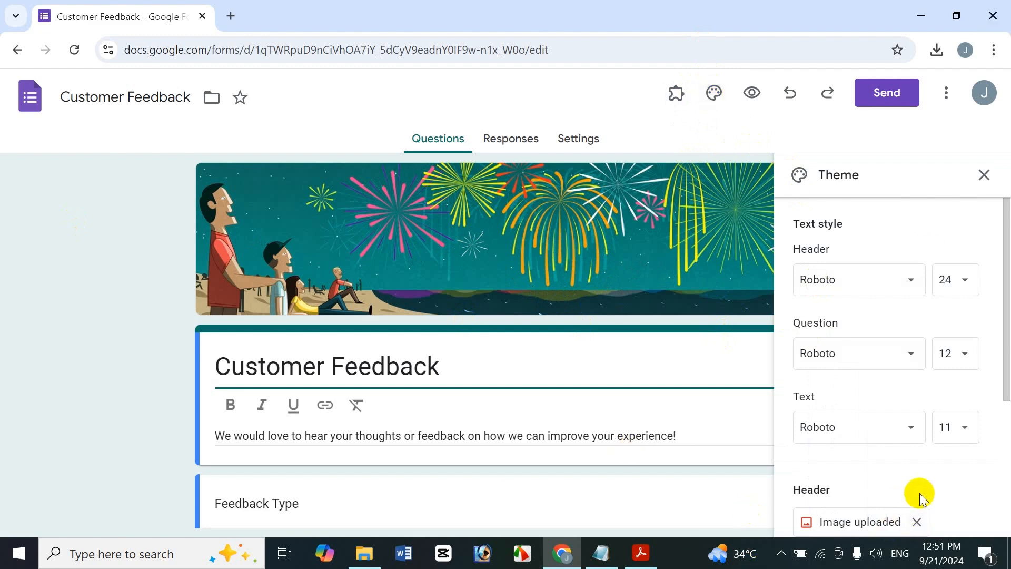
drag(1005, 303, 999, 350)
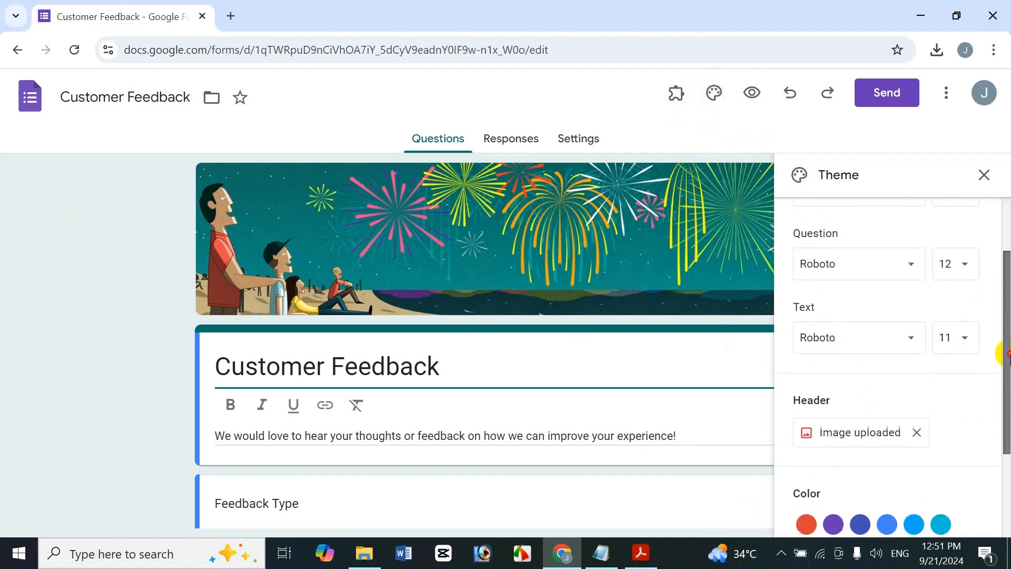
click(917, 434)
- Browse the header image choices, including the Food and dining and Just kids themes and the account's own photos
click(811, 435)
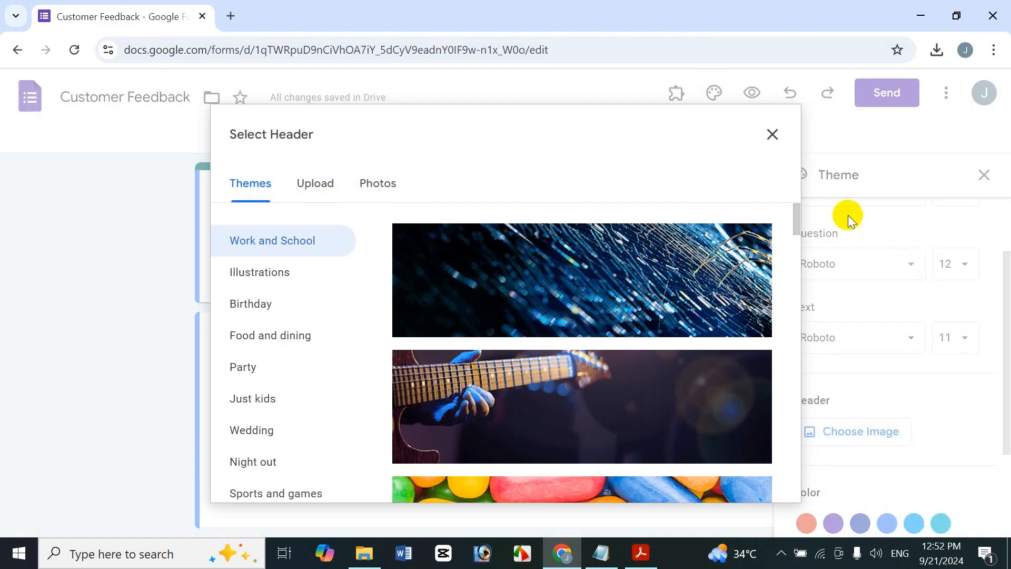
click(495, 265)
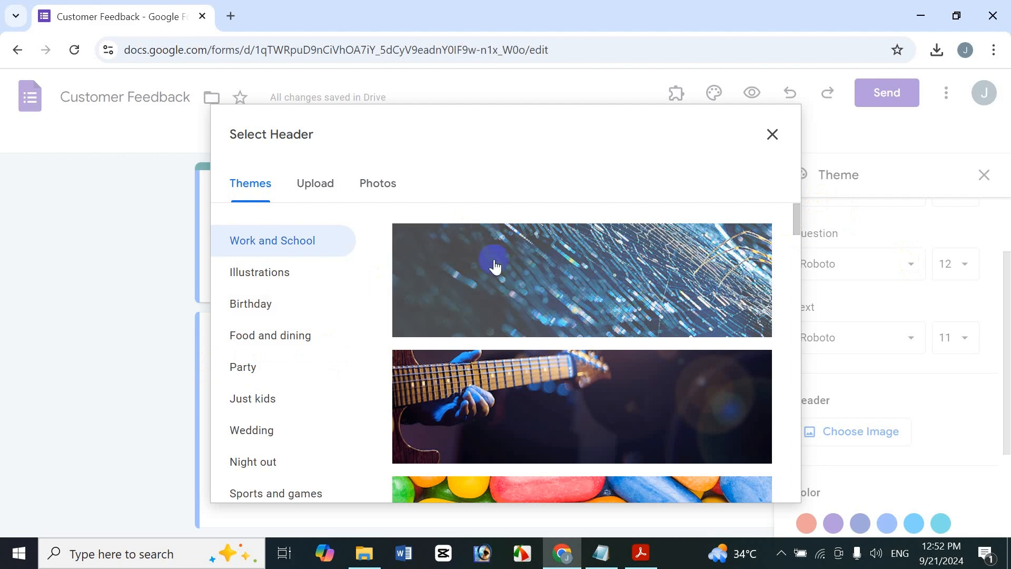
click(283, 349)
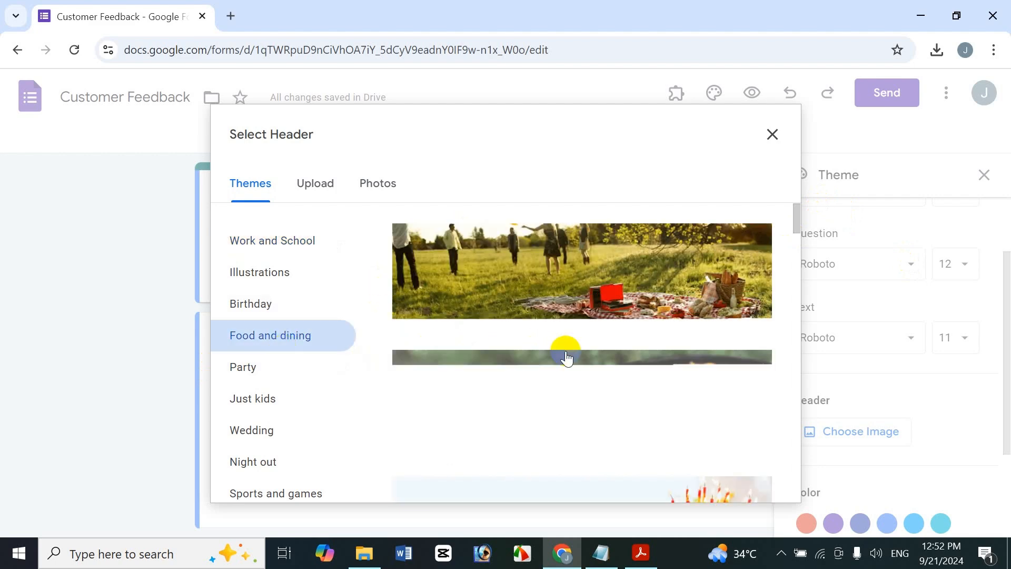
click(228, 404)
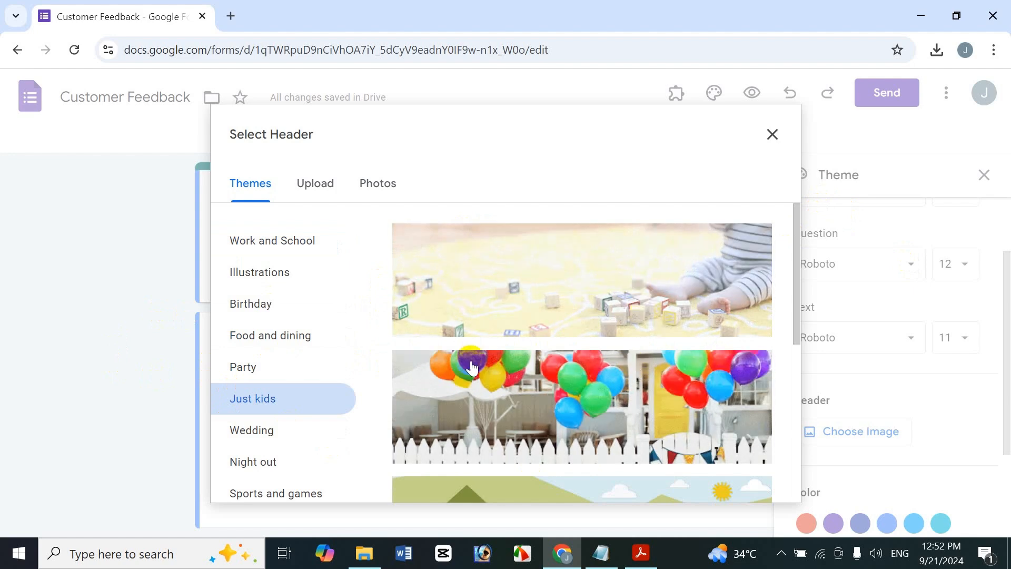
click(371, 184)
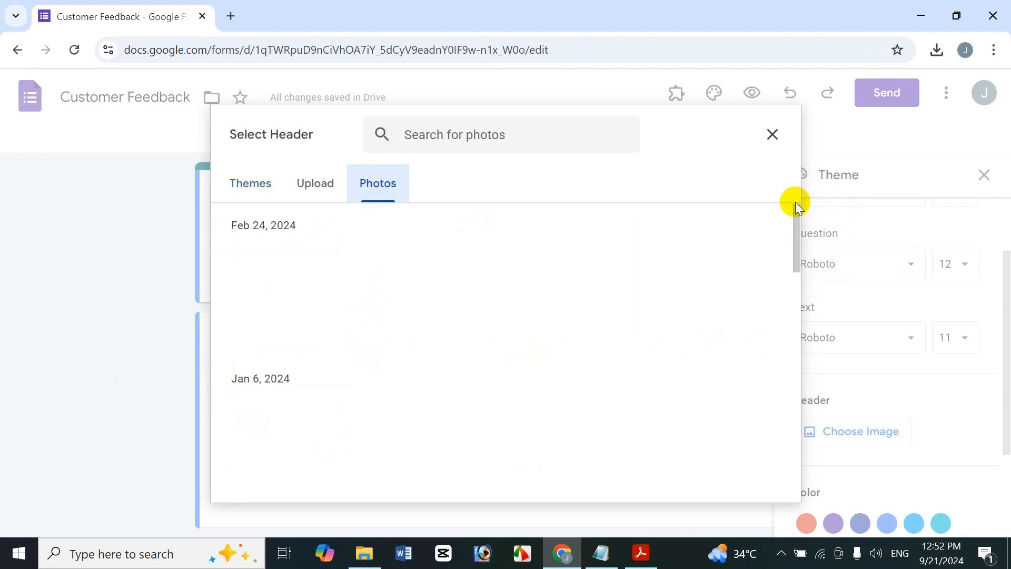
drag(795, 214, 70, 125)
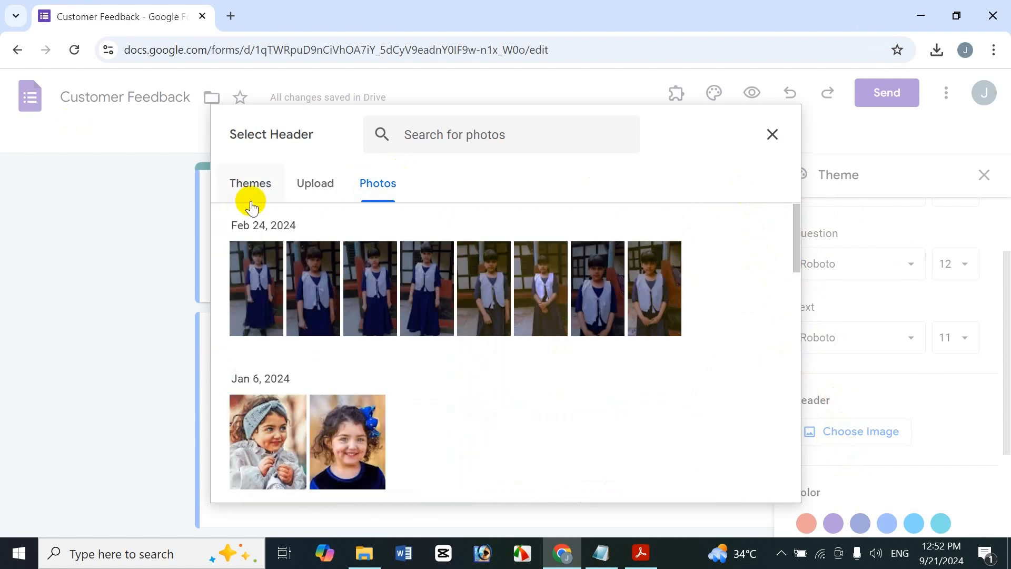
- Upload the Miku picture from the Icche New Pic folder as the header, cropped around the figure's face and upper body
click(321, 187)
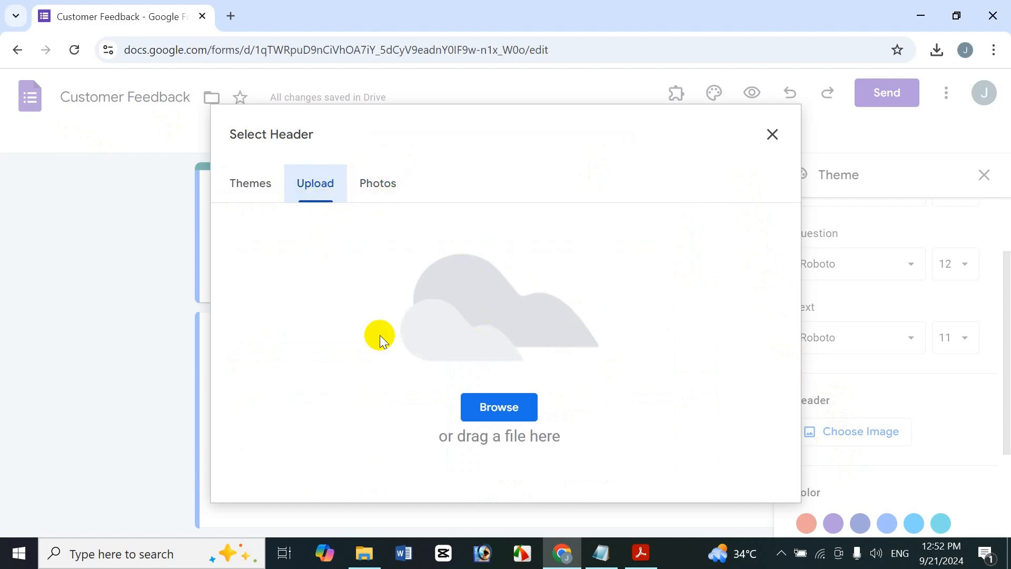
click(501, 412)
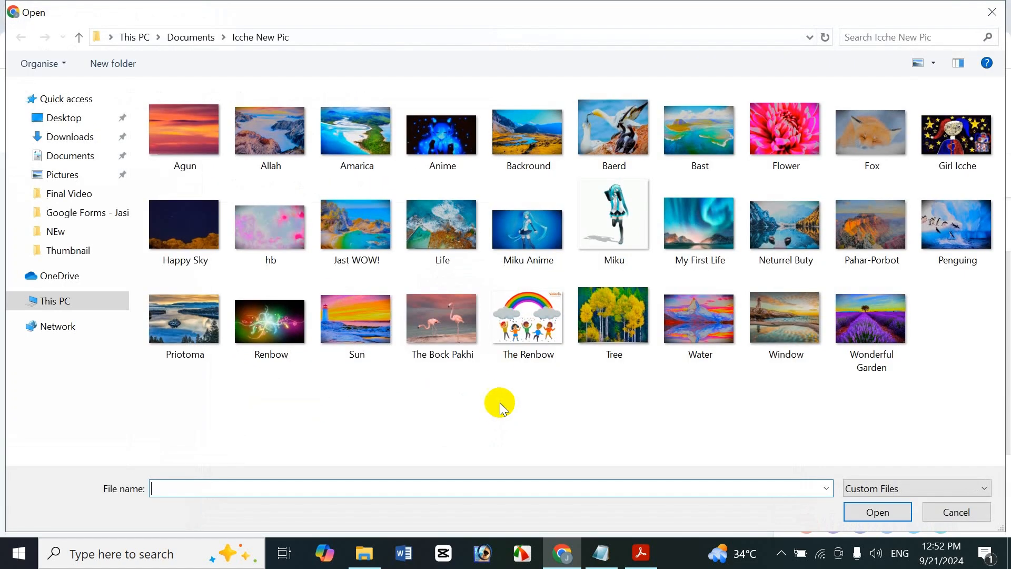
double_click(634, 209)
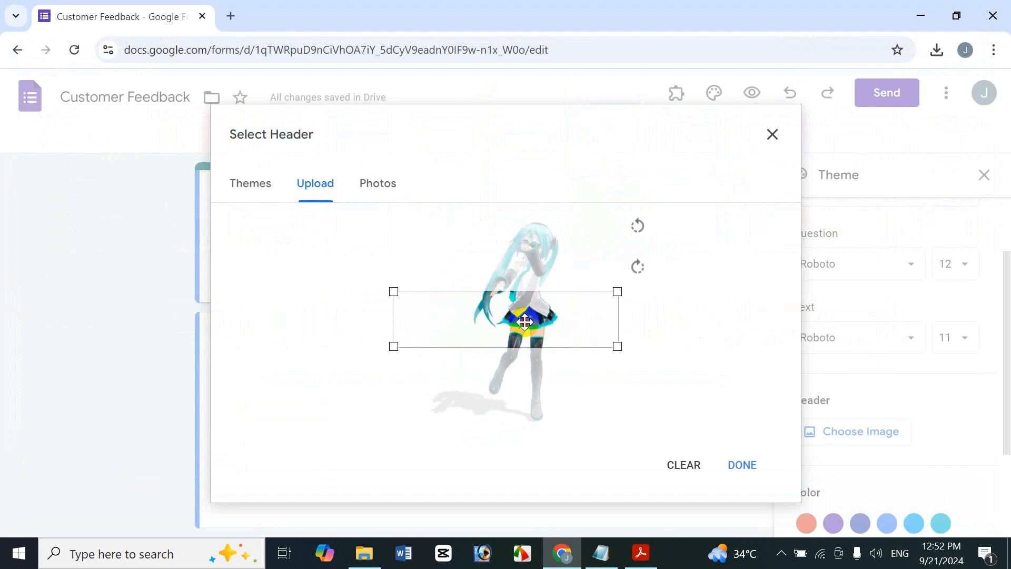
drag(525, 321, 527, 207)
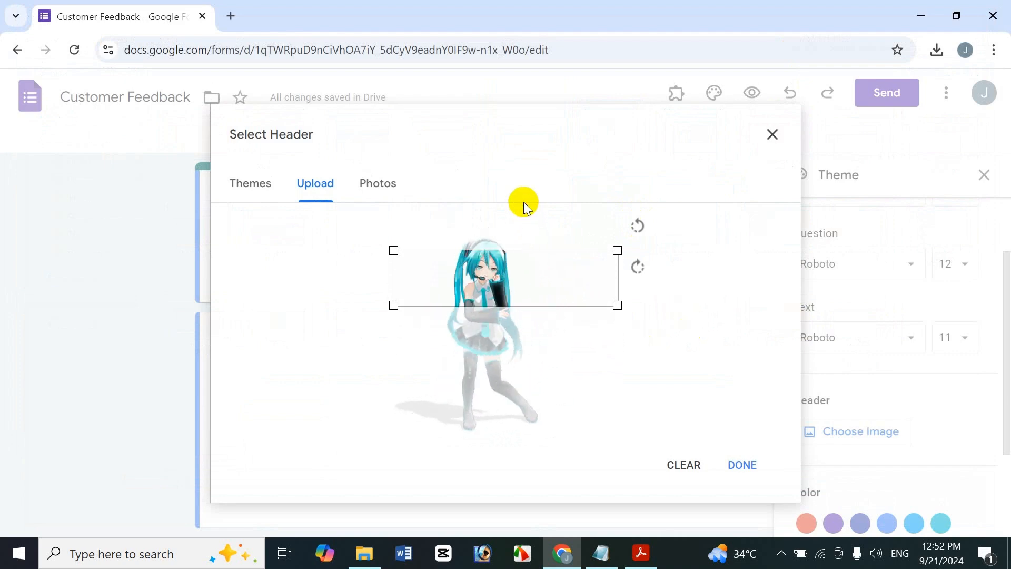
drag(533, 276, 526, 259)
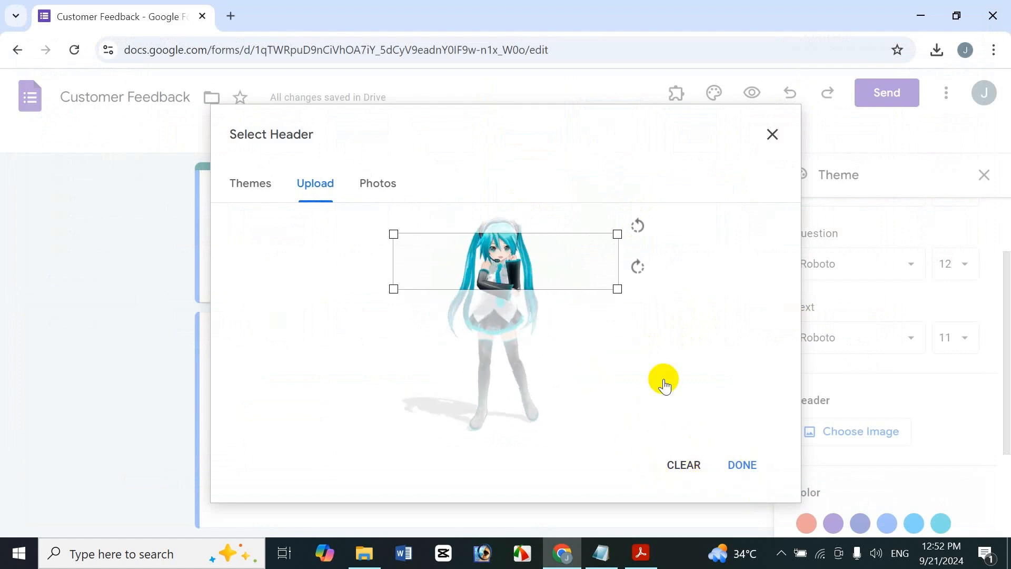
click(742, 465)
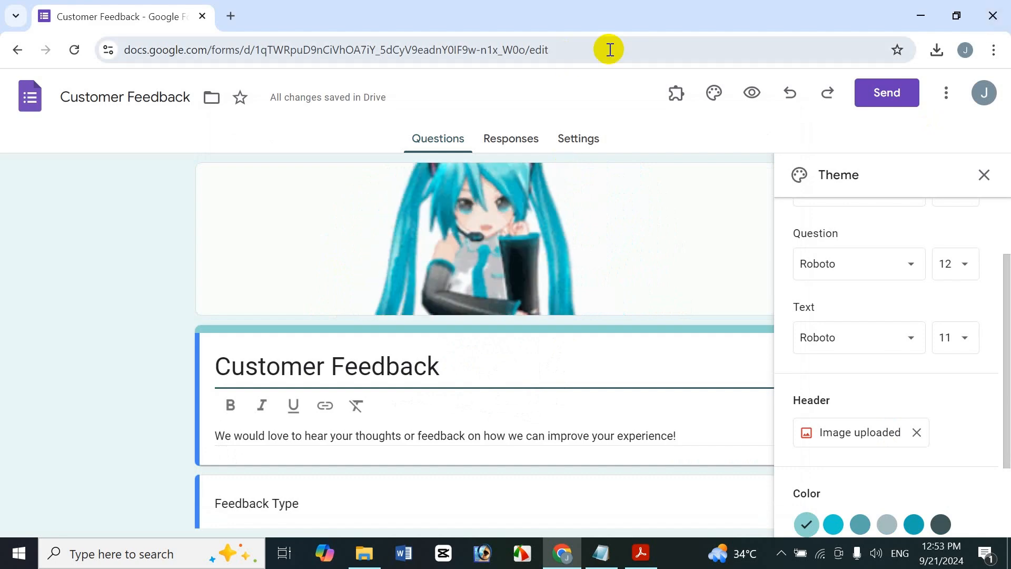
- Preview the form from its header through the questions, and return to the editor
click(756, 94)
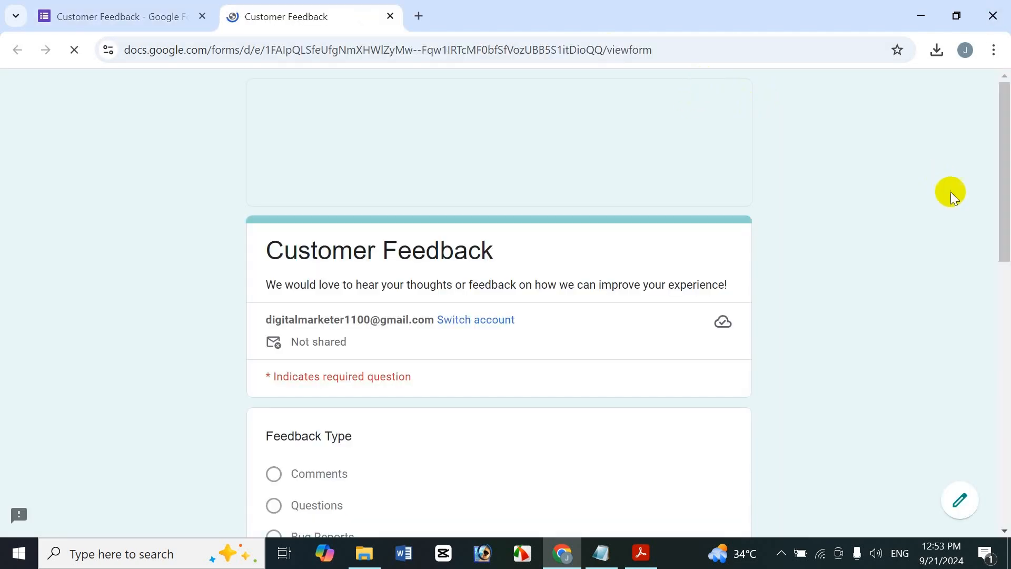
scroll(1005, 379, down, 4)
scroll(1006, 379, down, 3)
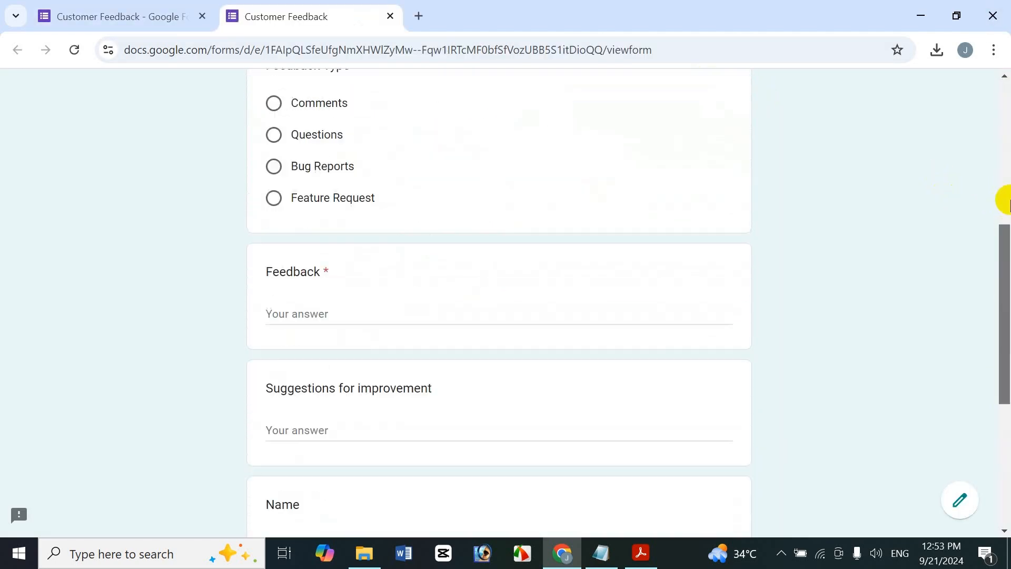
scroll(1004, 199, up, 7)
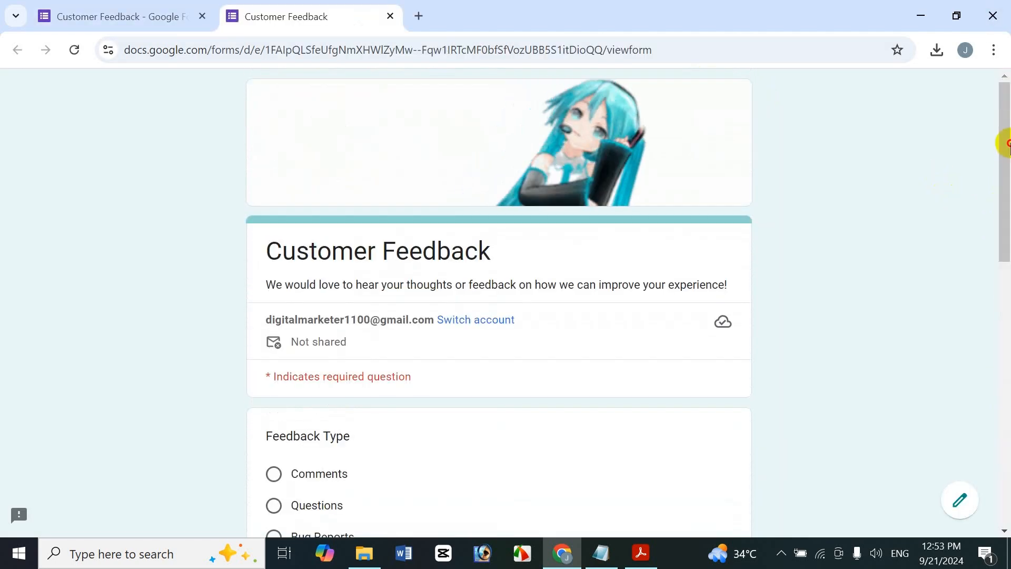
click(390, 16)
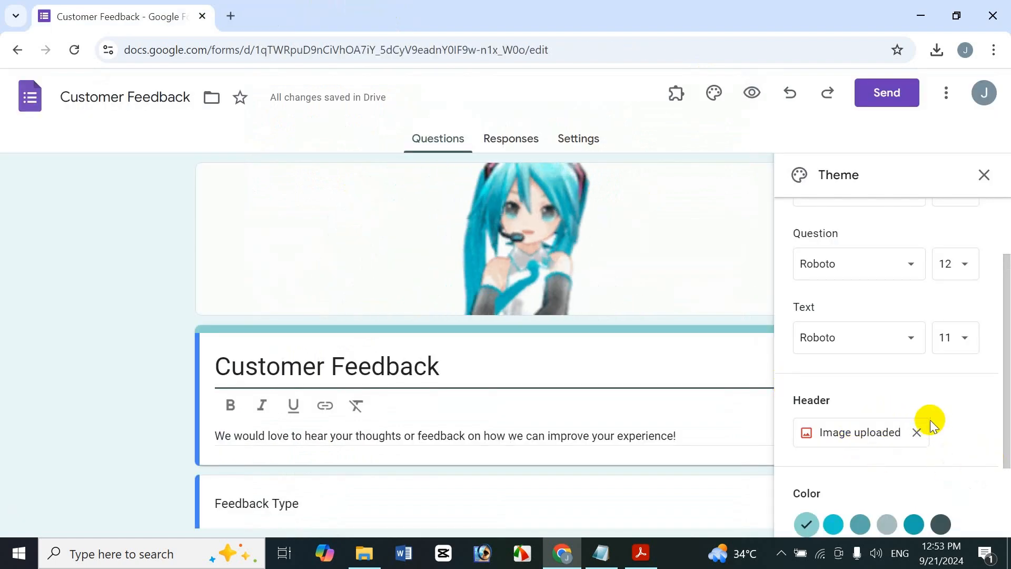
- Replace the header with the rainbow star picture uploaded from the NEw folder in Documents, keeping the default crop
click(819, 438)
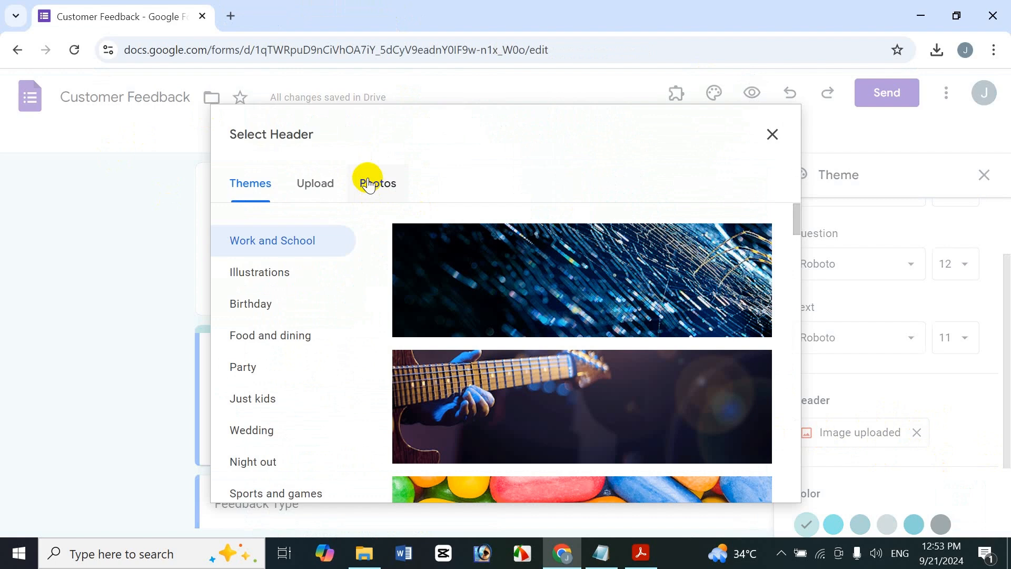
click(332, 190)
click(511, 404)
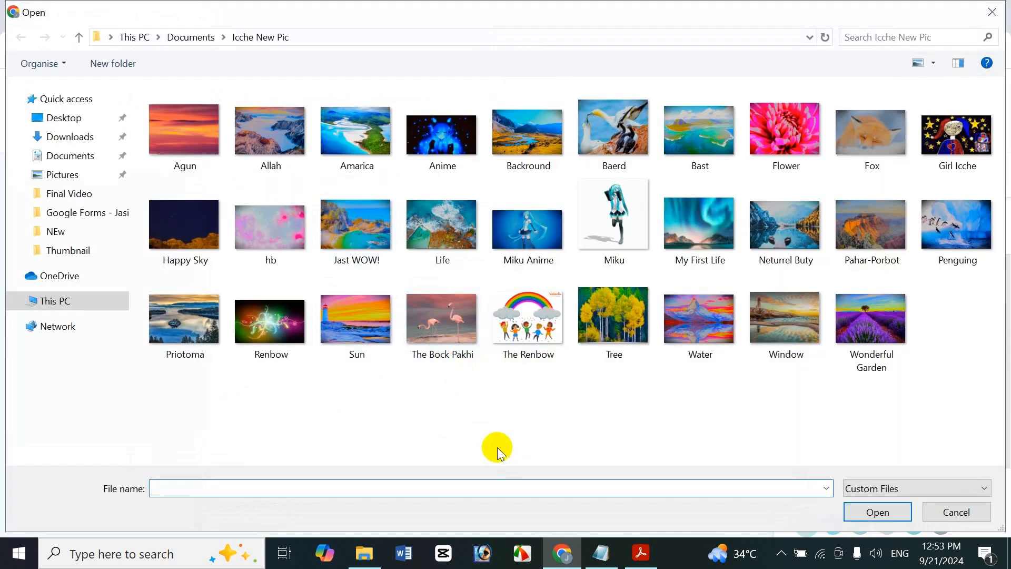
key(alt+Up)
double_click(684, 366)
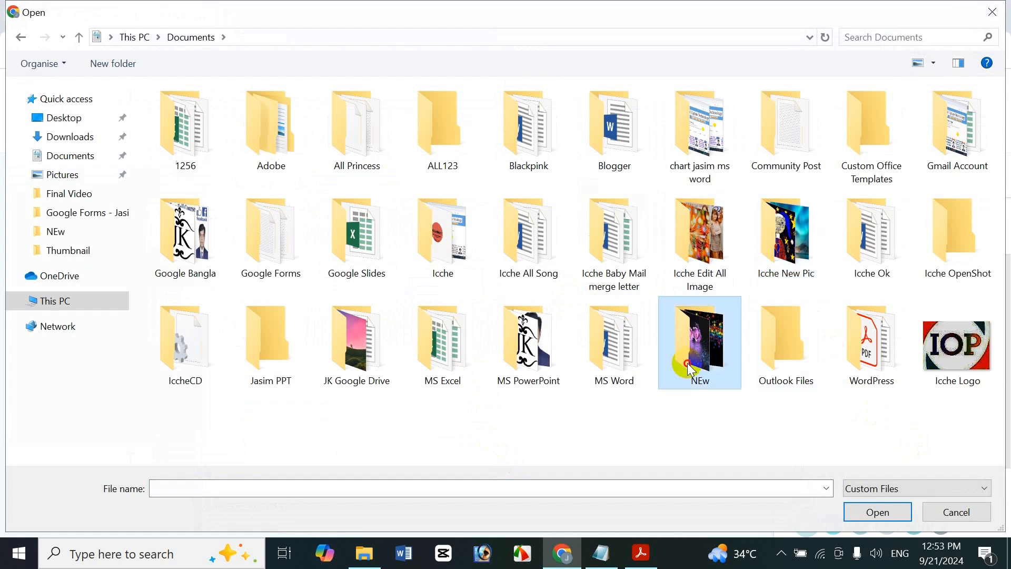
click(435, 243)
double_click(435, 243)
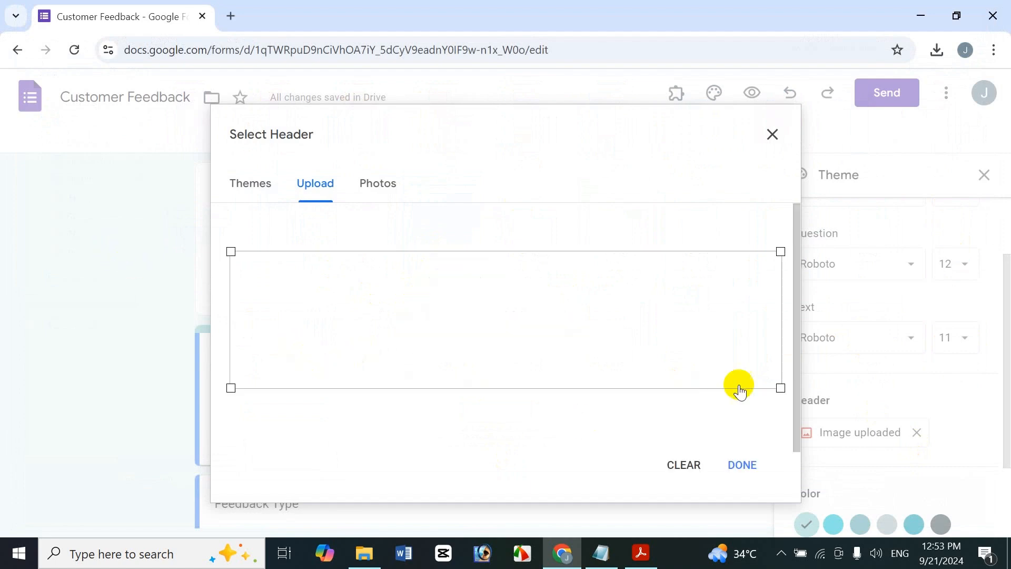
click(741, 465)
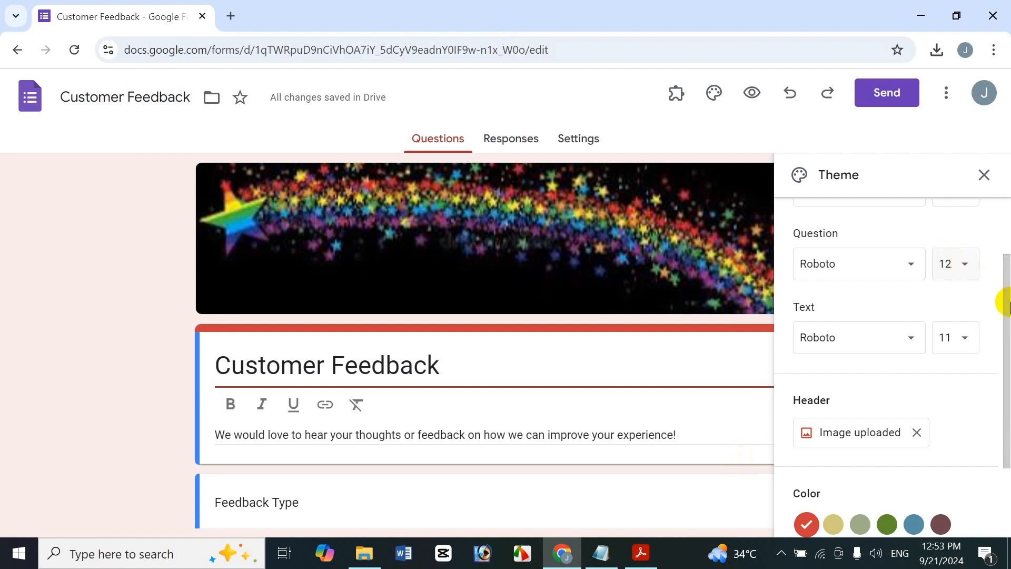
- Add the custom yellow #eaff00 as the form's theme color
drag(999, 300, 959, 449)
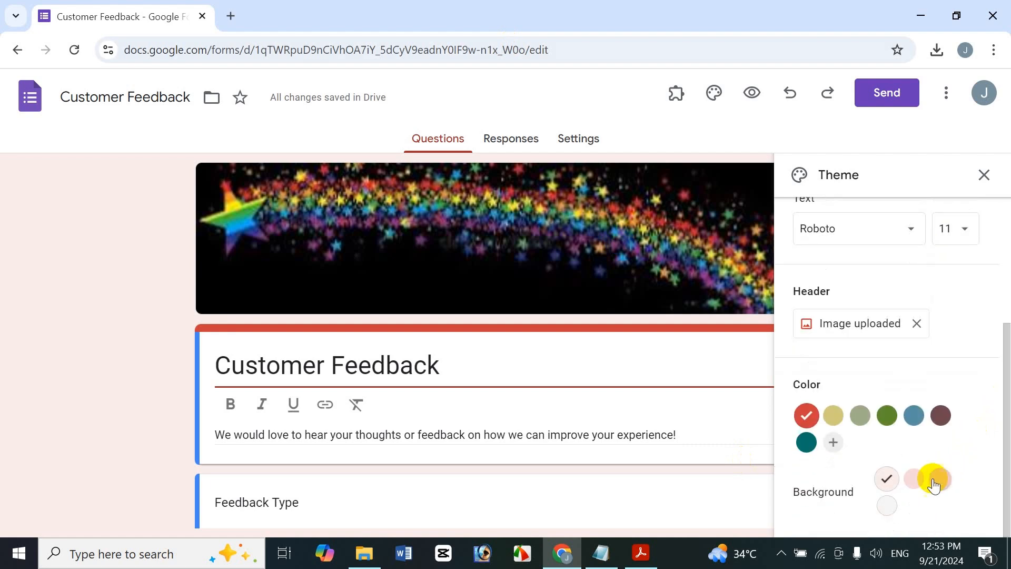
click(833, 445)
click(839, 520)
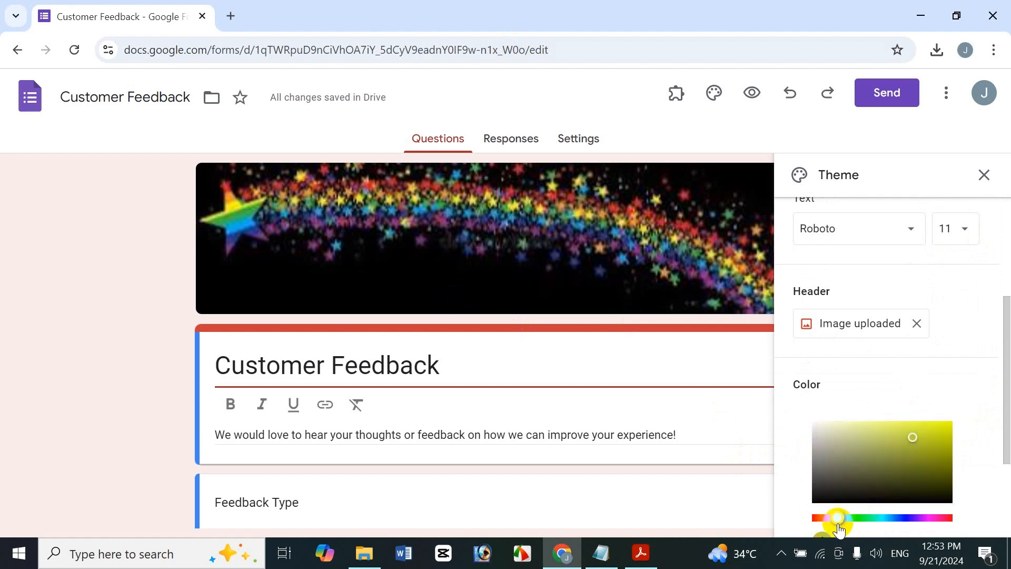
click(933, 425)
scroll(1002, 441, down, 3)
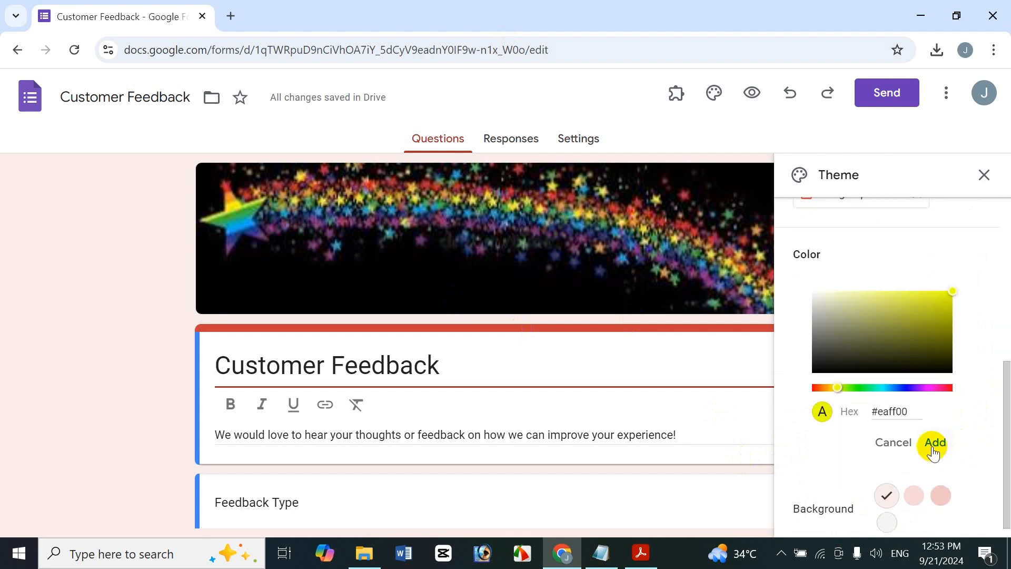
click(933, 445)
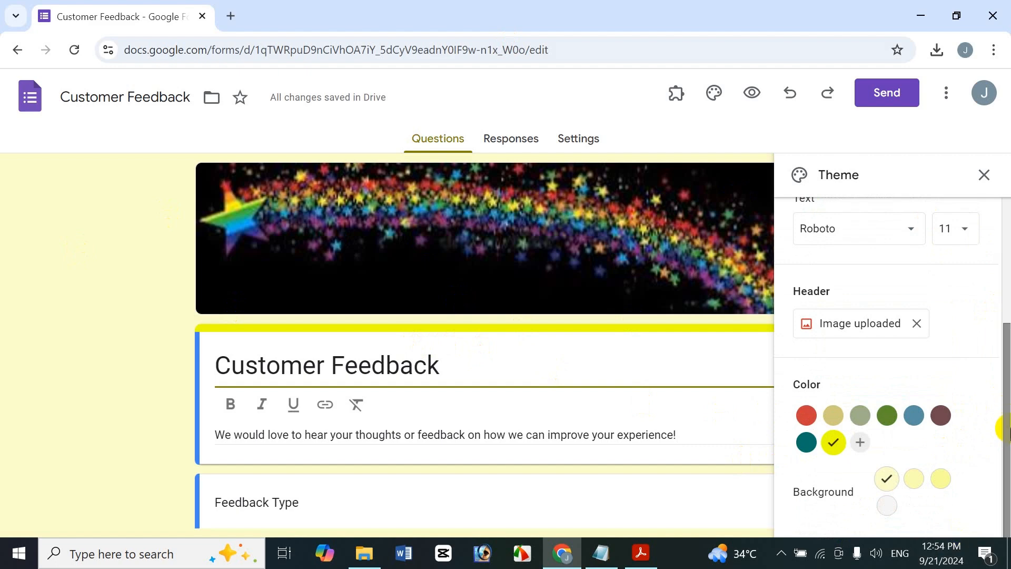
- Try another yellow shade and Gray #f6f6f6 as the form background, ending on Light #fbffcc
drag(1008, 427, 991, 446)
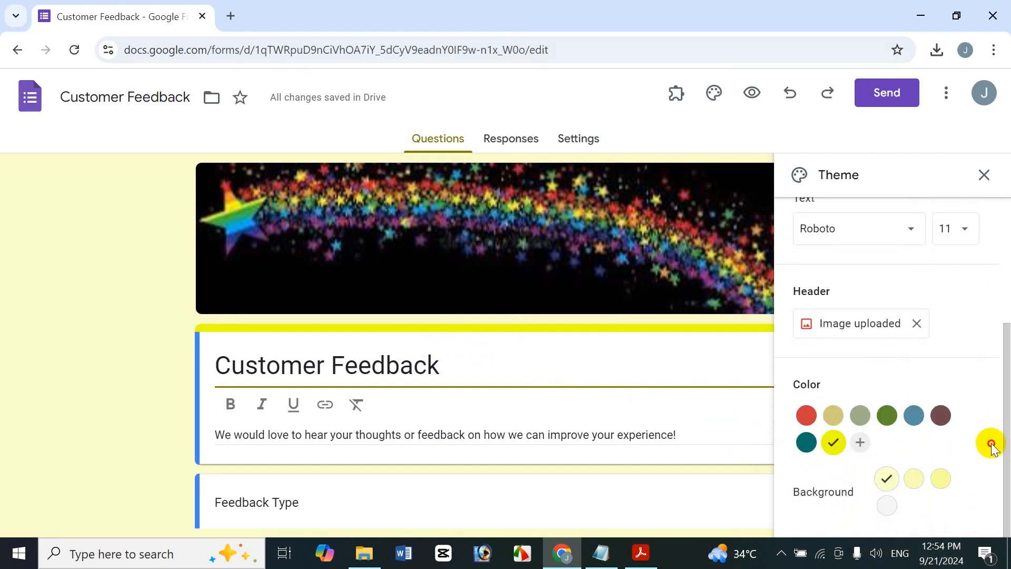
click(919, 484)
click(888, 479)
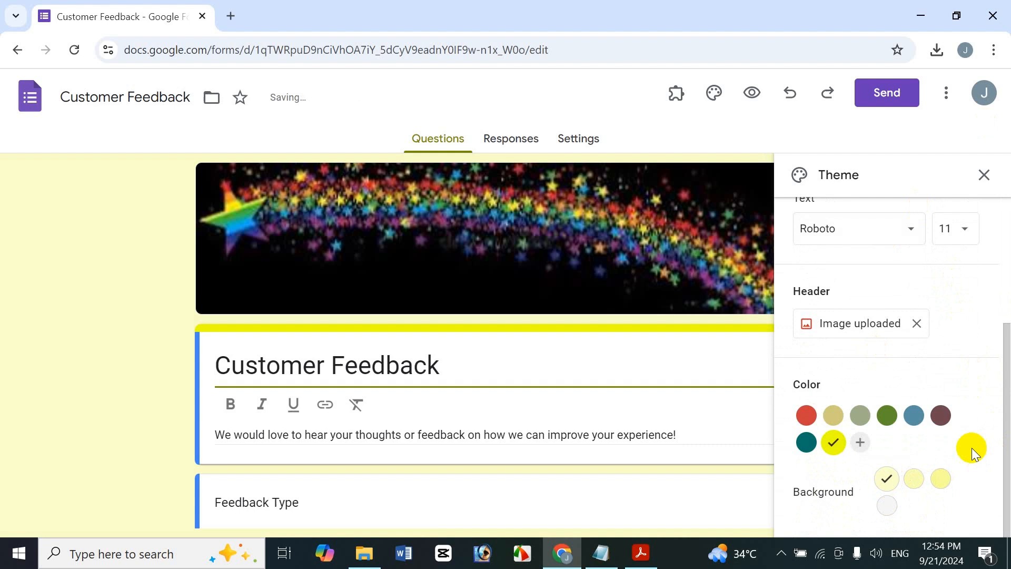
click(887, 504)
click(889, 485)
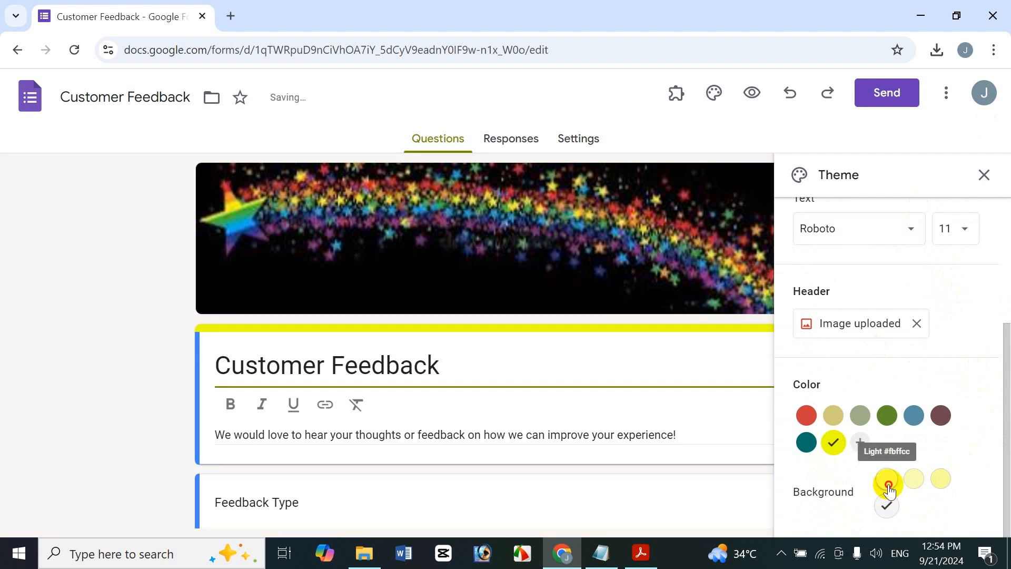
- Set the header text font to Abril Fatface in the theme's text style
drag(1002, 431, 1003, 295)
click(883, 279)
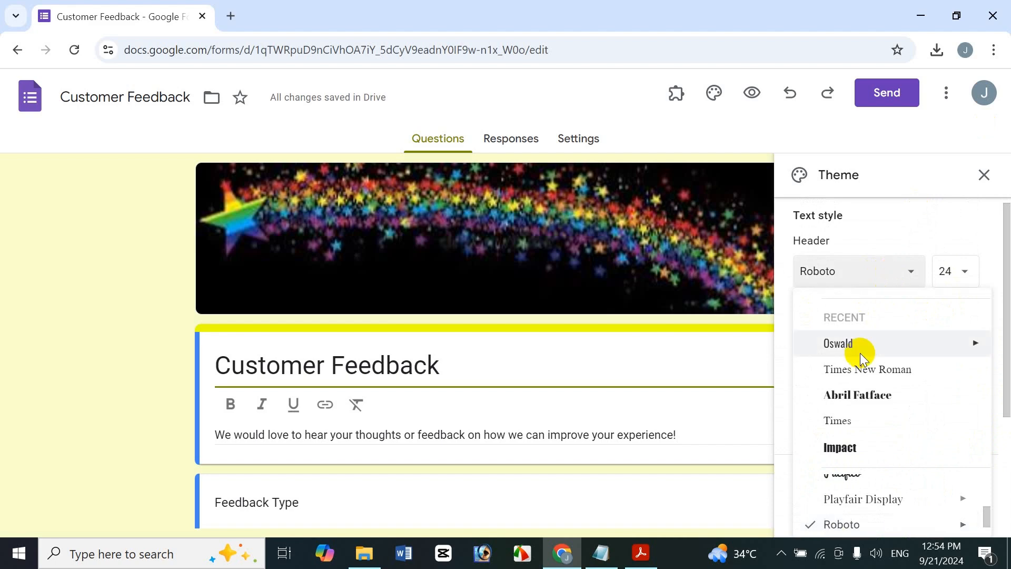
scroll(864, 411, up, 1)
click(885, 430)
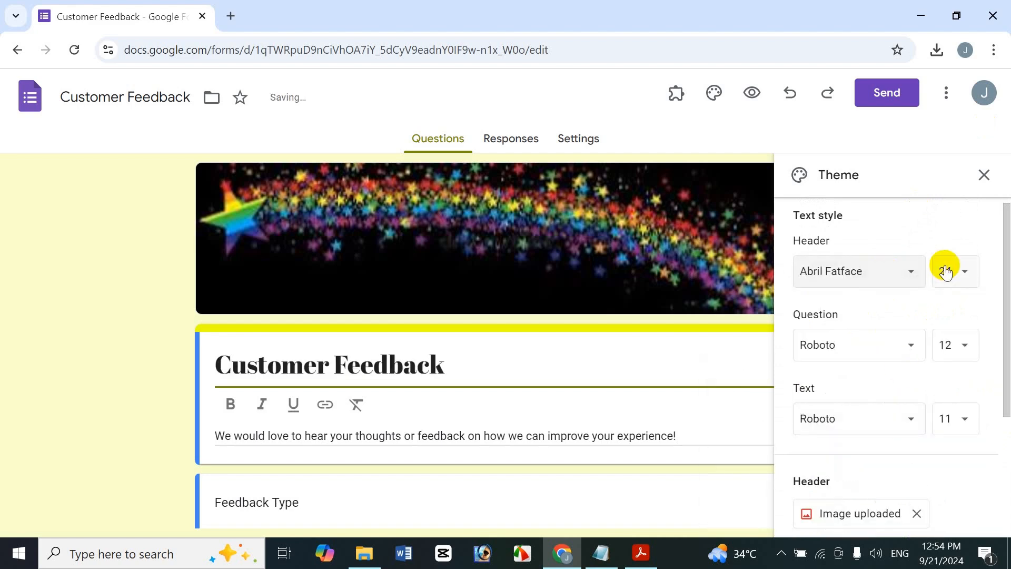
- Keep the header text size at 24 and try Oswald Bold as the question font
click(951, 278)
click(913, 339)
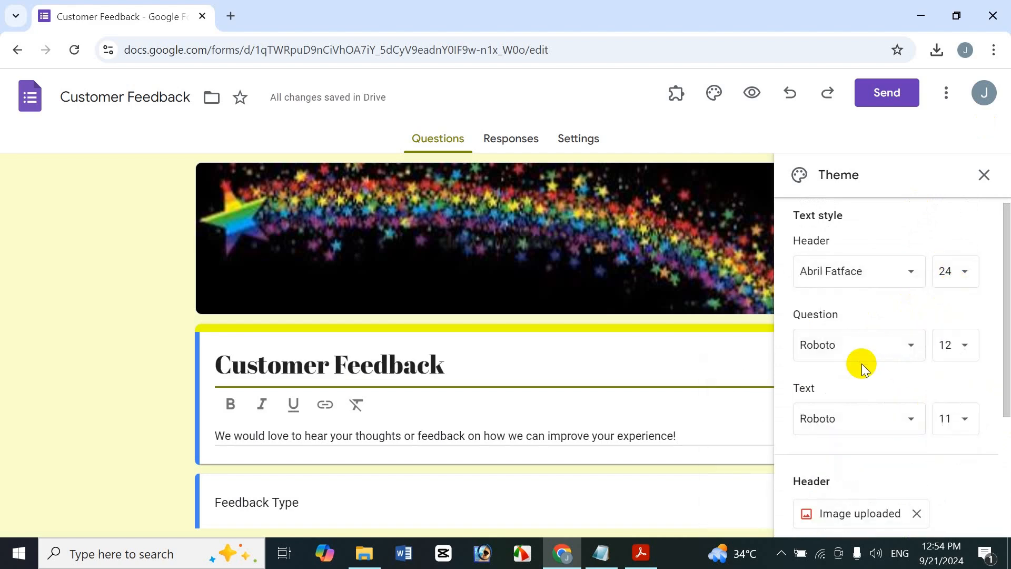
click(864, 349)
scroll(877, 422, up, 2)
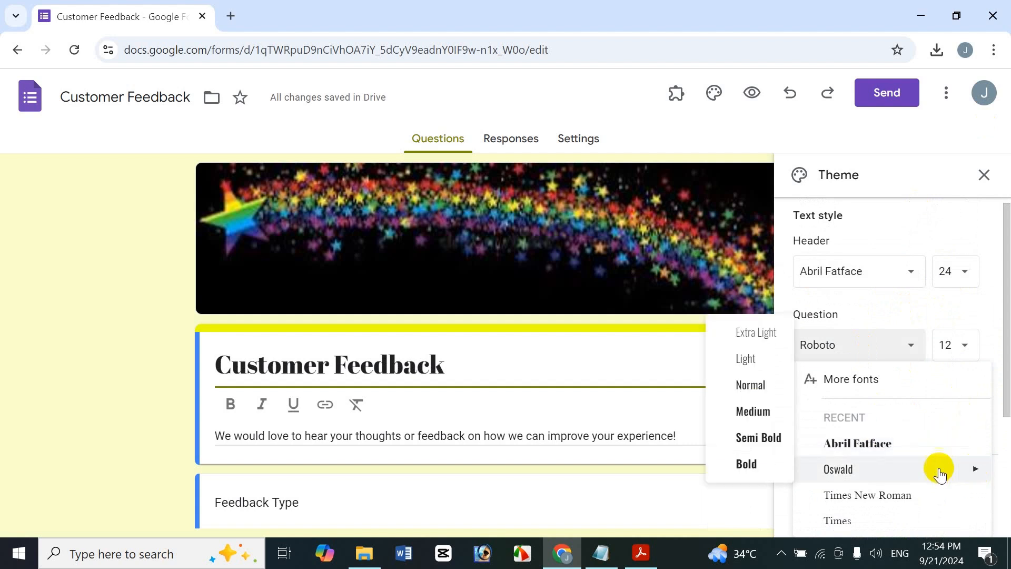
mouse_move(851, 469)
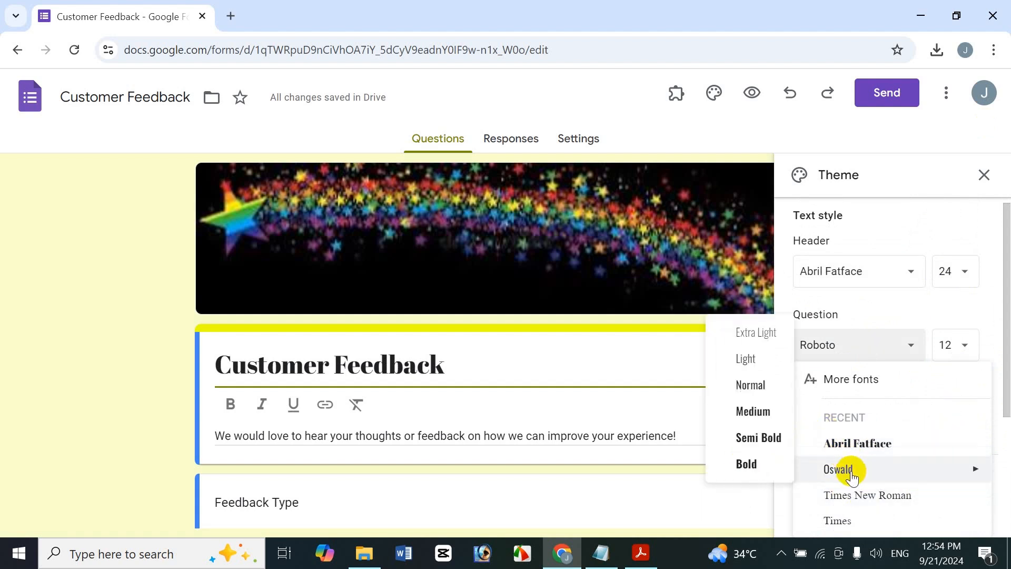
click(762, 470)
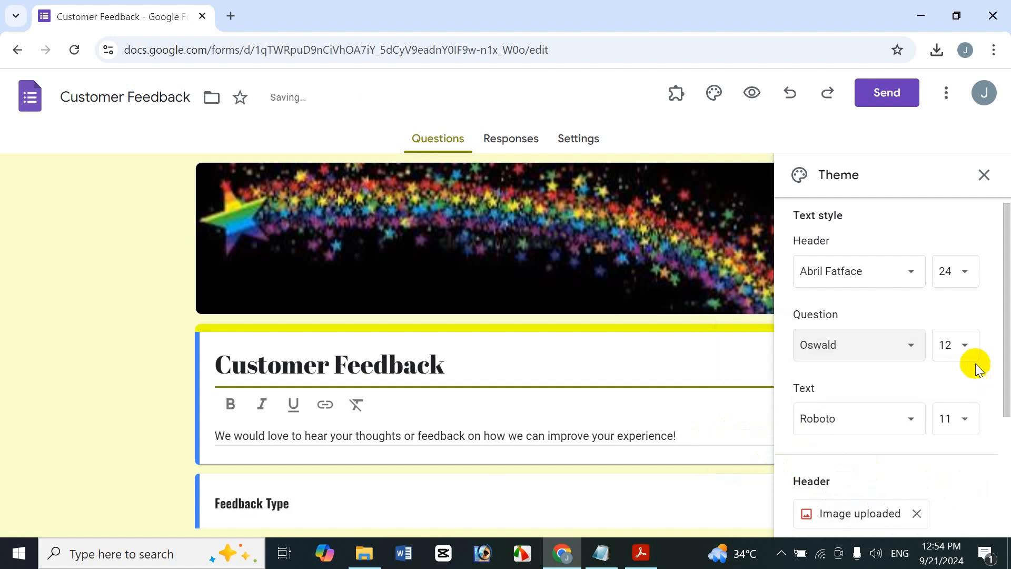
- Set the theme's question text to size 18 in Times New Roman
click(969, 349)
click(955, 311)
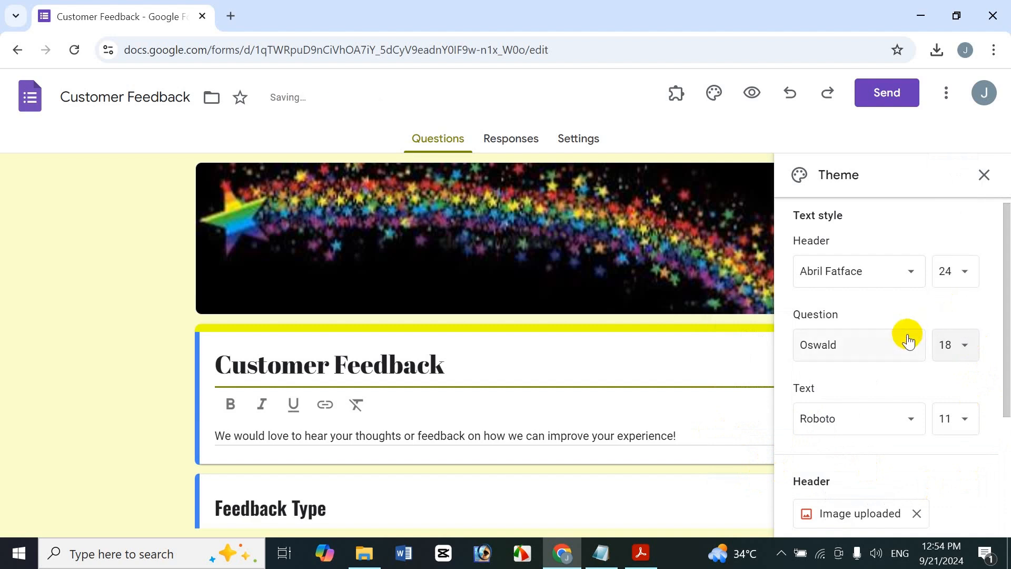
click(847, 353)
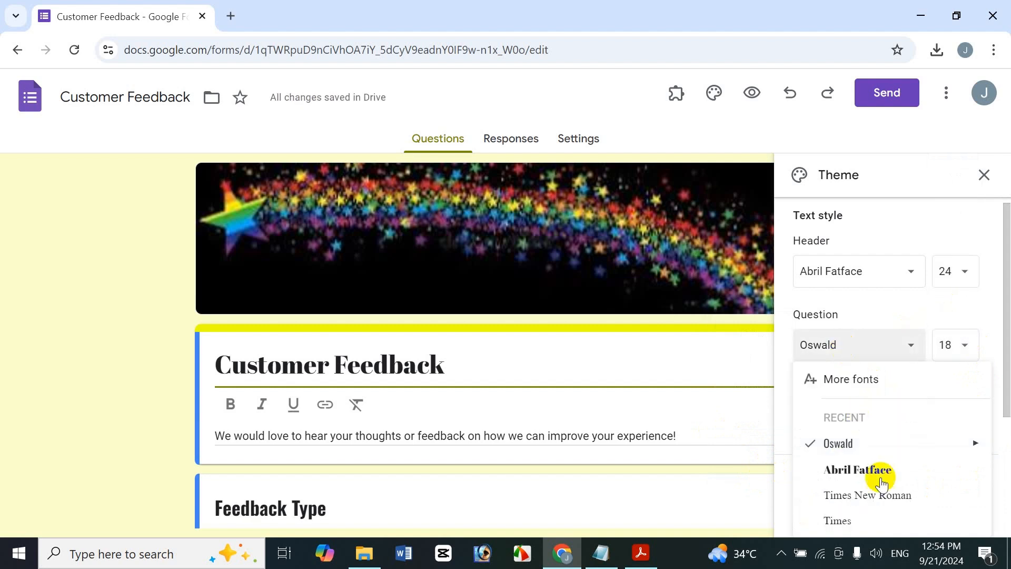
click(888, 492)
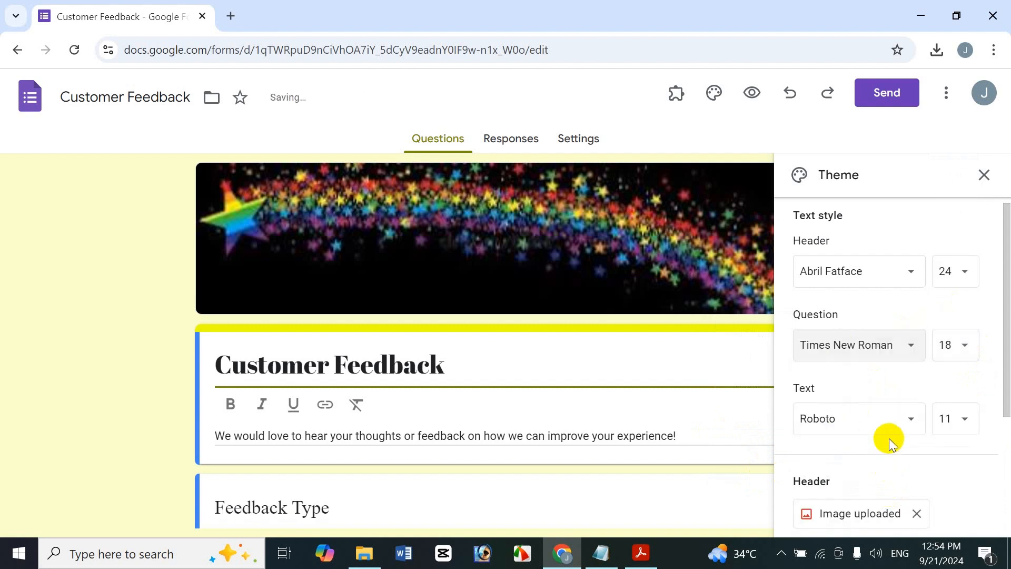
- Set the theme's body text font to Pacifico and close the theme settings
click(876, 424)
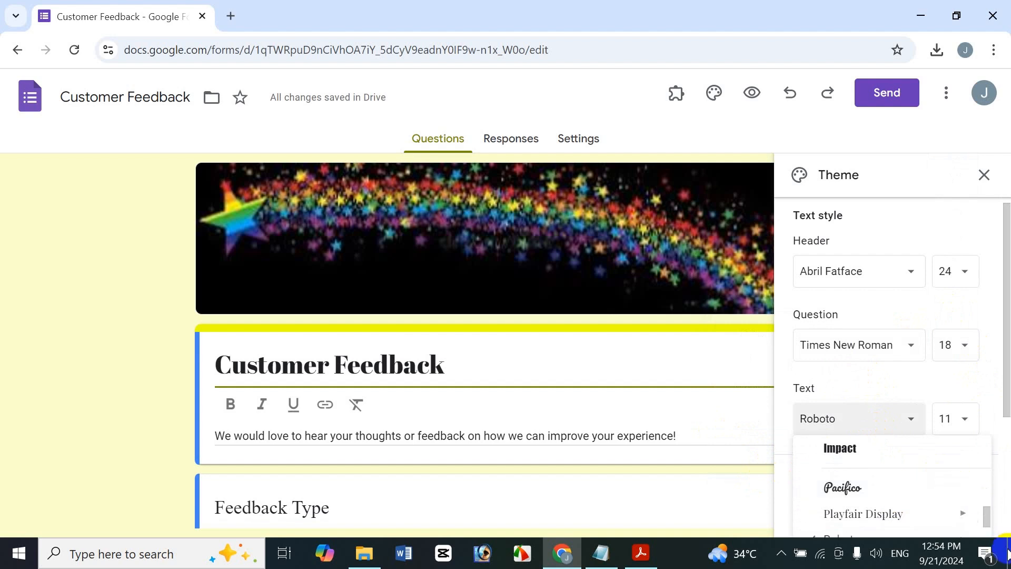
drag(1002, 345, 988, 504)
click(822, 243)
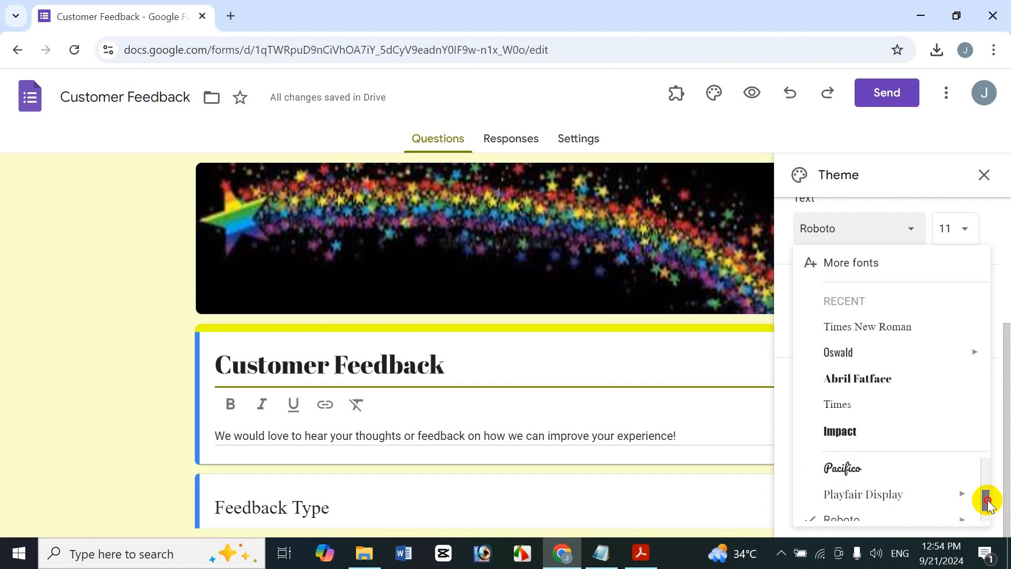
click(910, 474)
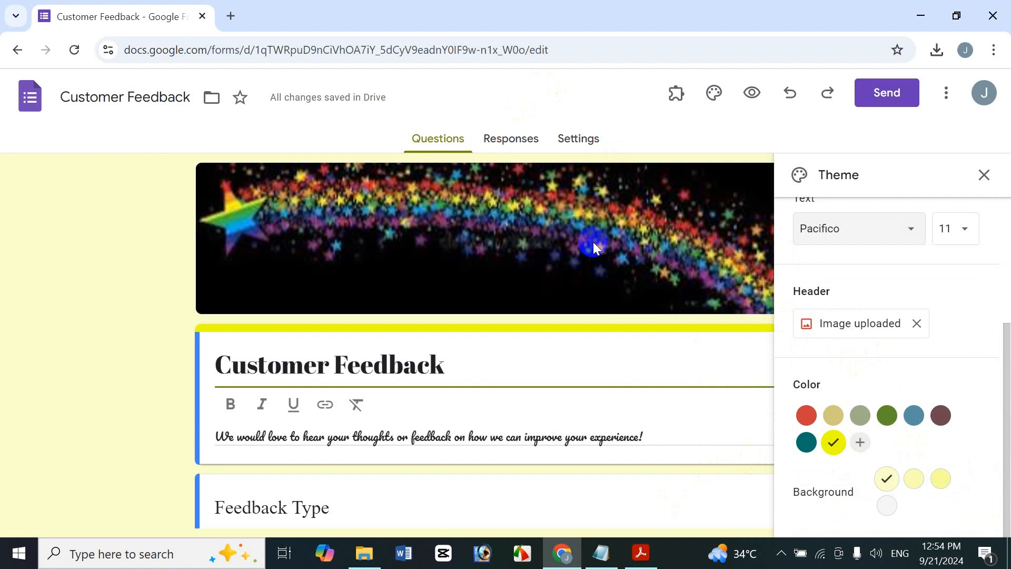
click(984, 175)
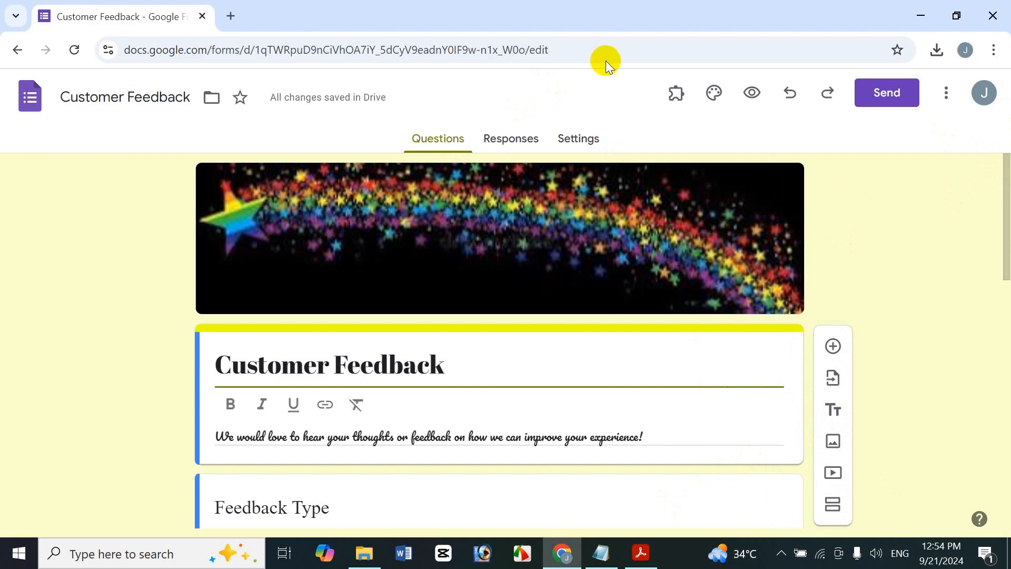
- Preview the form, test it with Feature Request as feedback type and gjhghjj as feedback, and close the preview
click(746, 94)
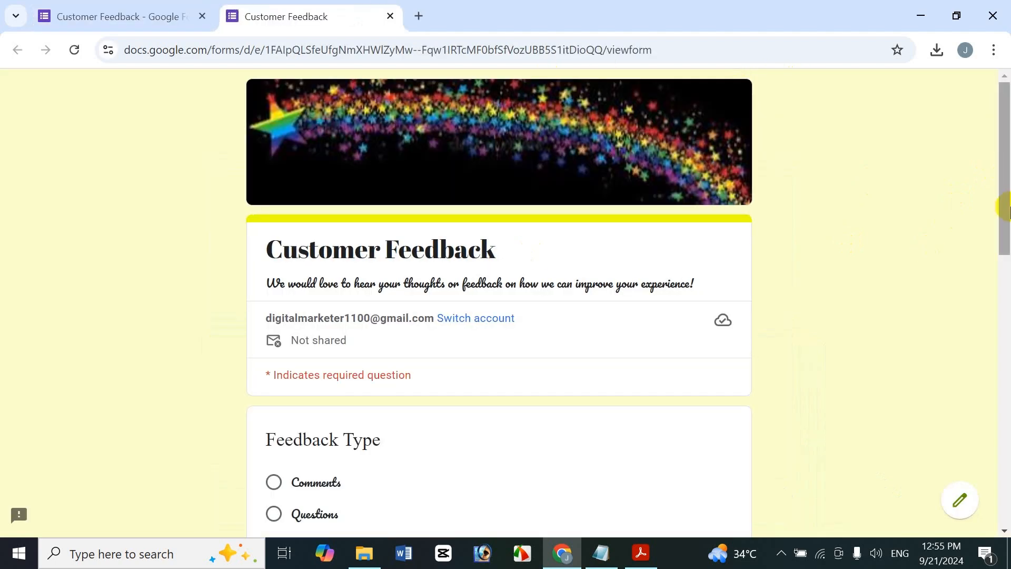
scroll(583, 190, down, 5)
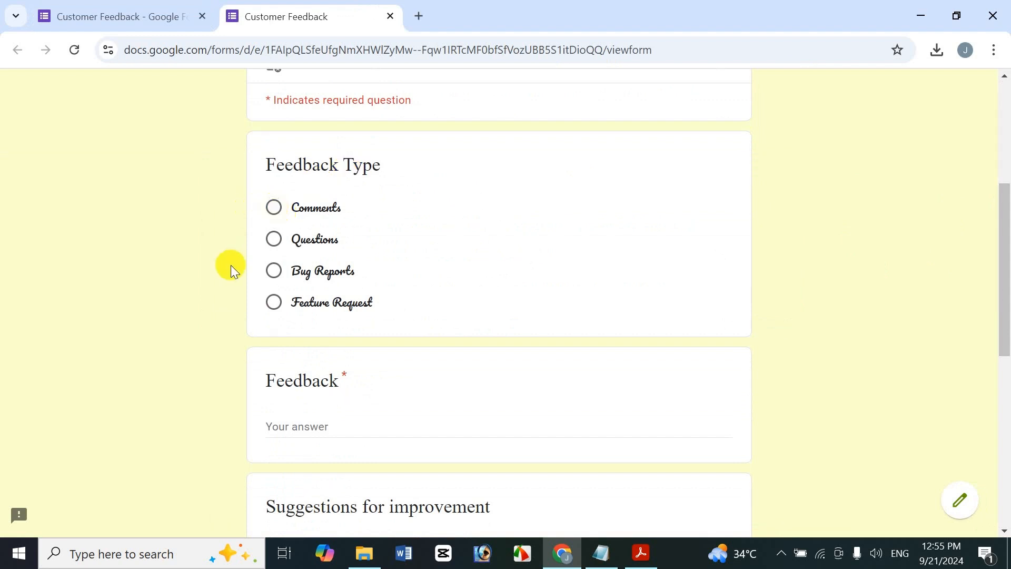
click(274, 302)
click(316, 456)
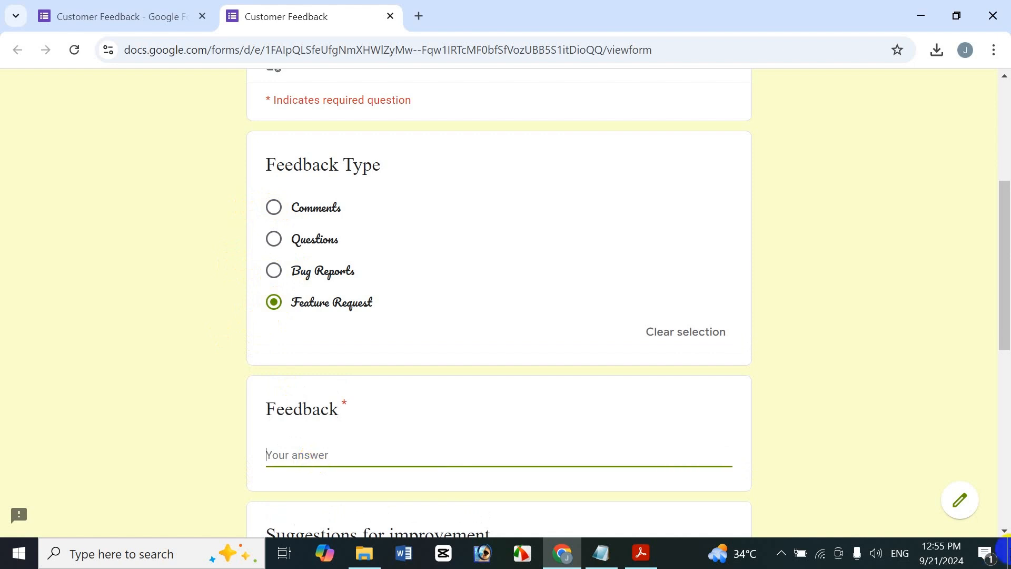
text(gjhghjj)
scroll(977, 356, down, 3)
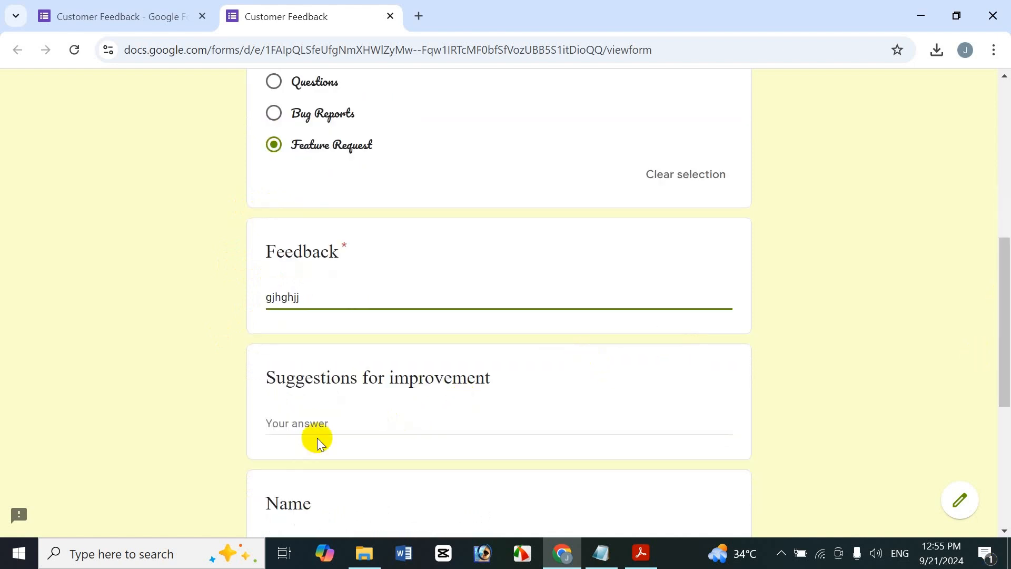
drag(1005, 345, 1007, 434)
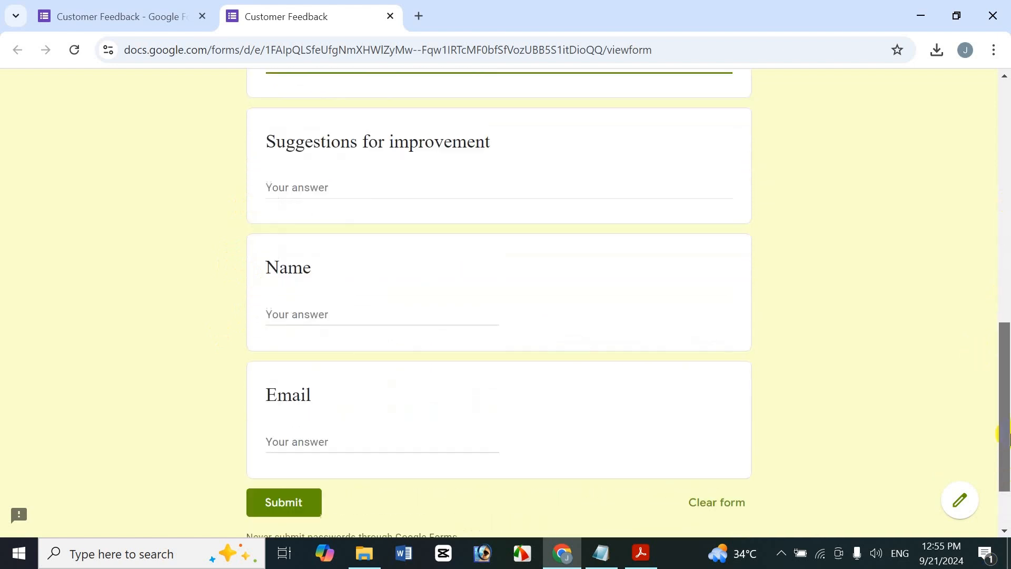
click(390, 16)
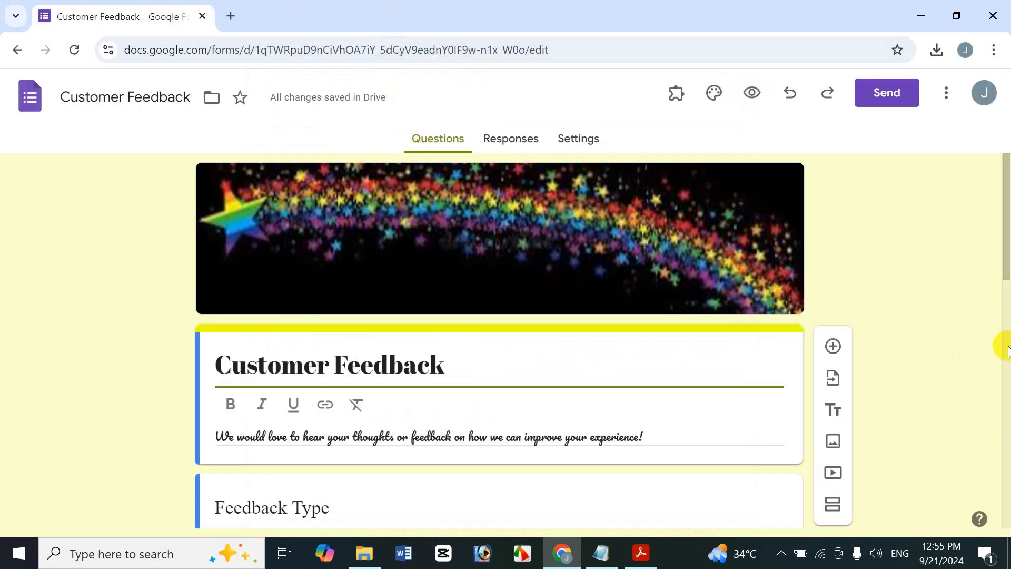
- Add a question titled First Name directly below the Feedback question
drag(1007, 246, 974, 507)
scroll(969, 447, up, 1)
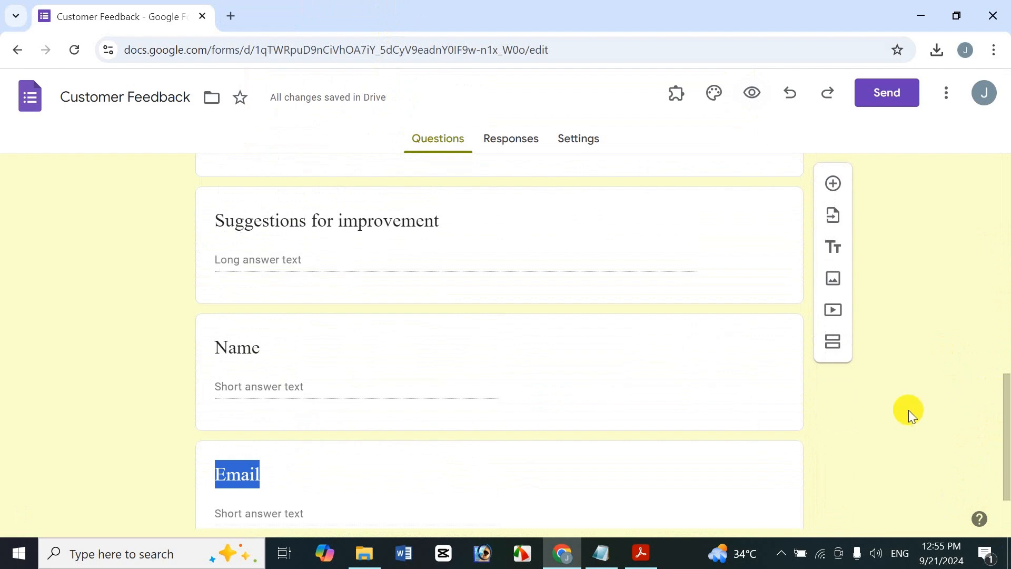
drag(1003, 390, 971, 432)
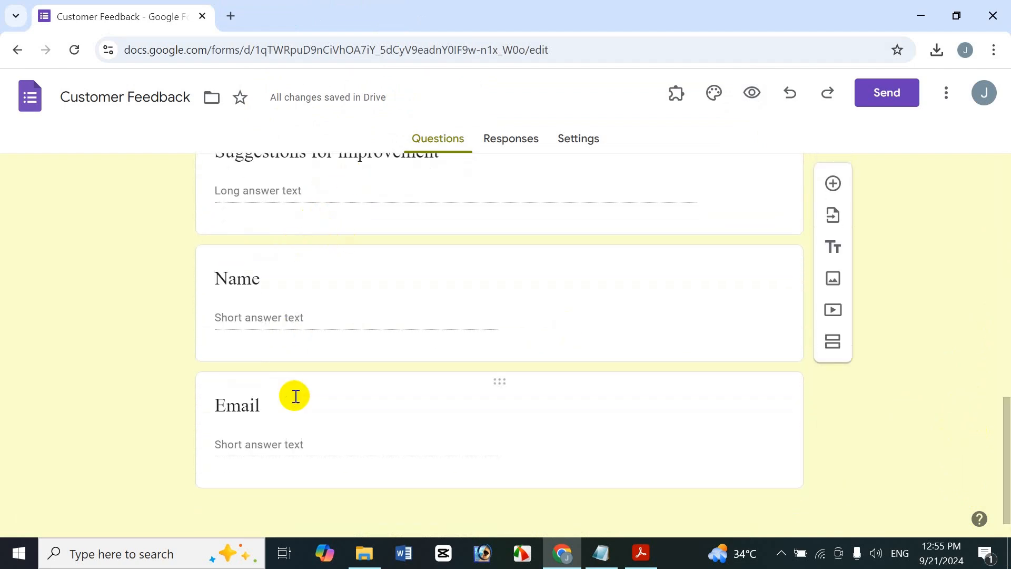
drag(1002, 388, 1003, 322)
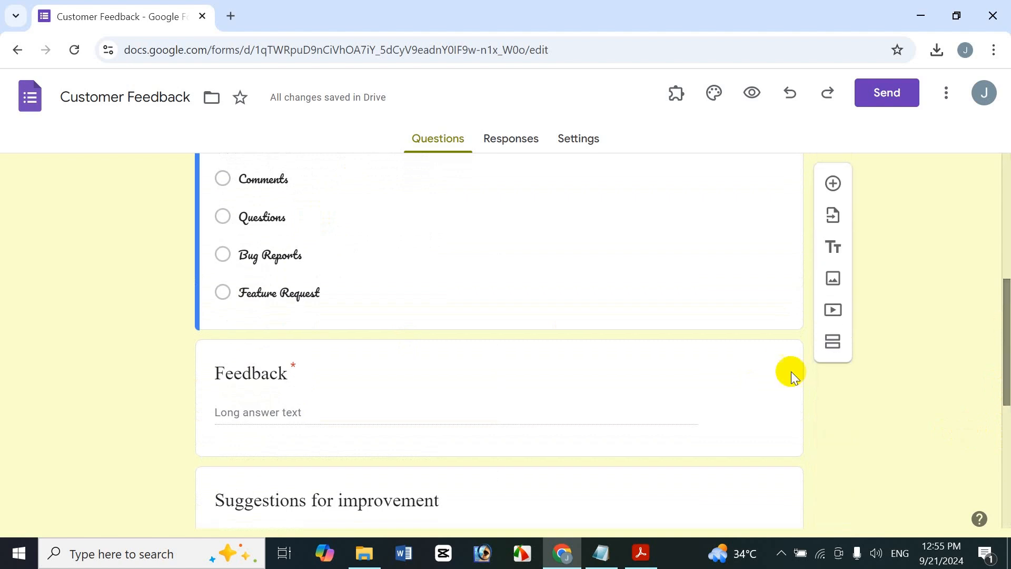
click(448, 356)
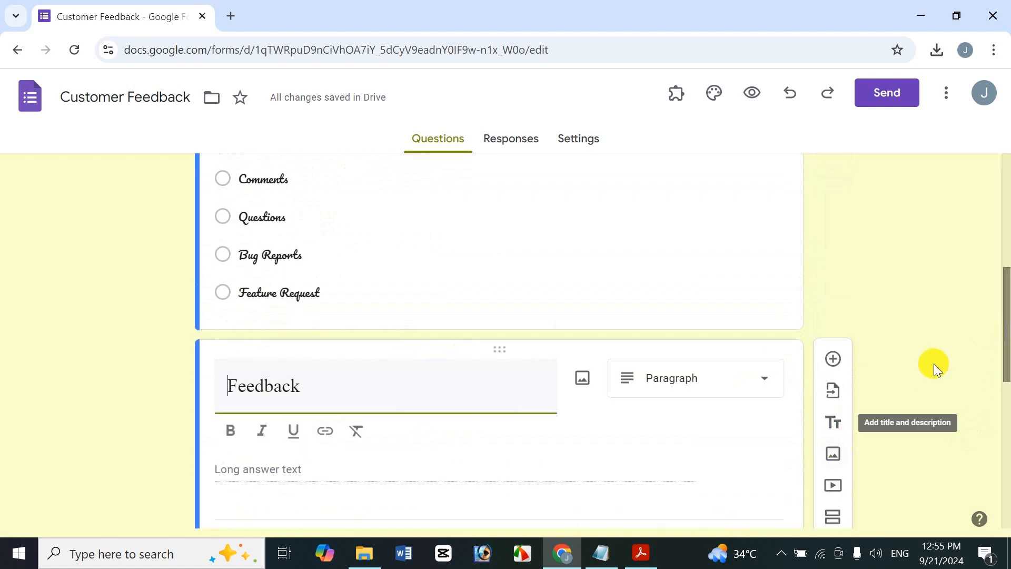
click(833, 358)
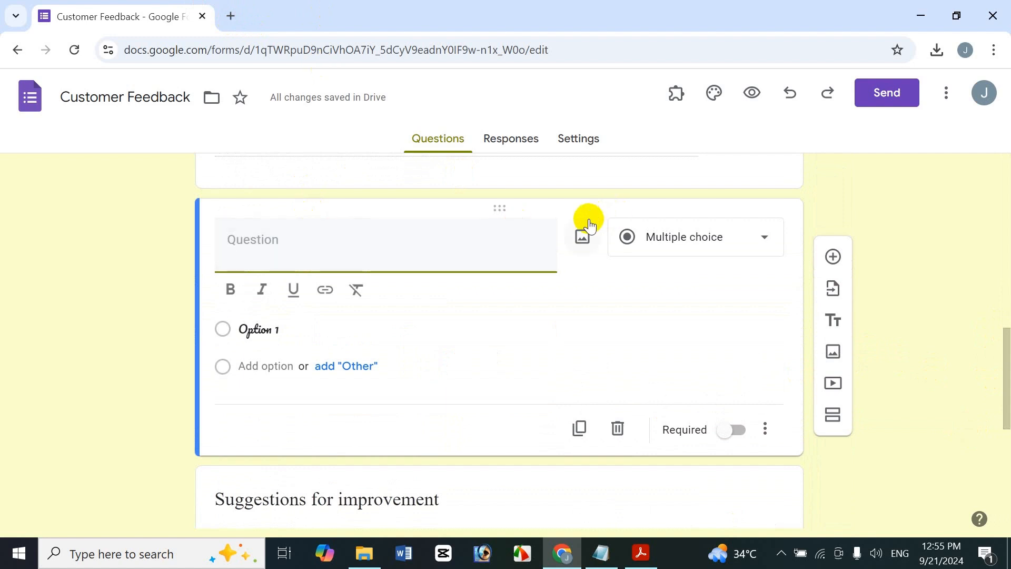
text(FirstName)
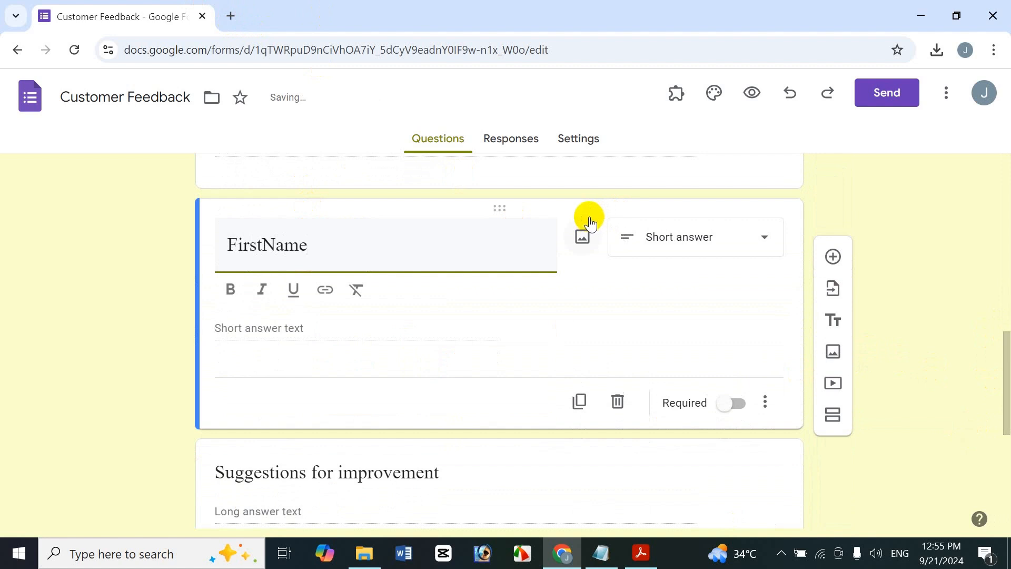
click(267, 246)
- Make the First Name question's title bold and mark the question as required
drag(316, 246, 175, 235)
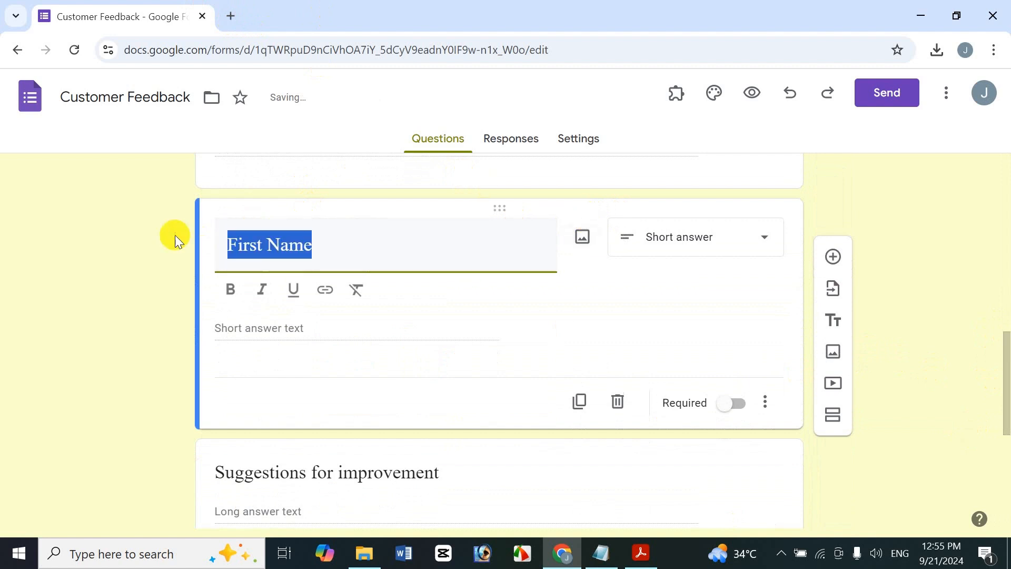
click(230, 290)
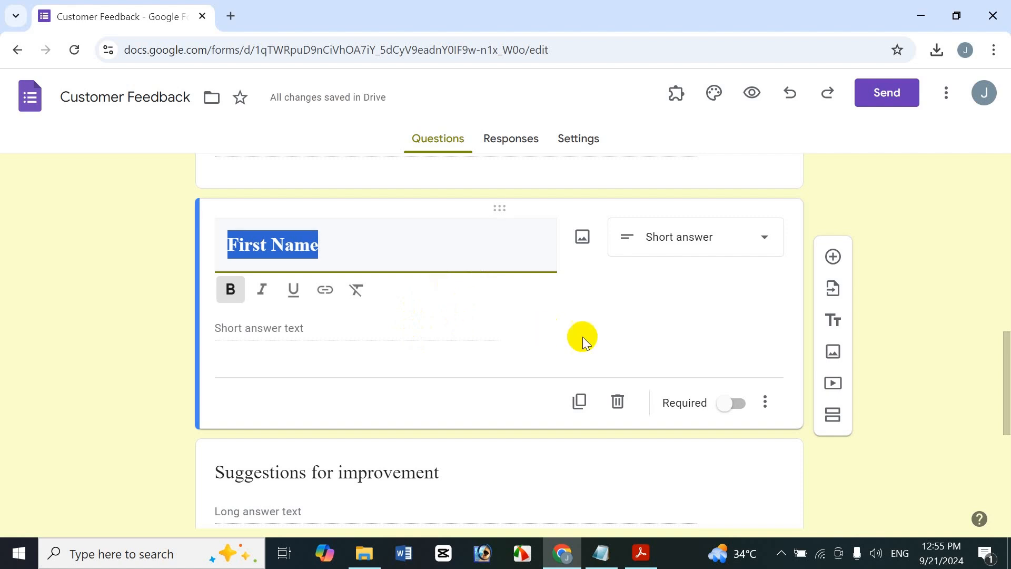
click(476, 234)
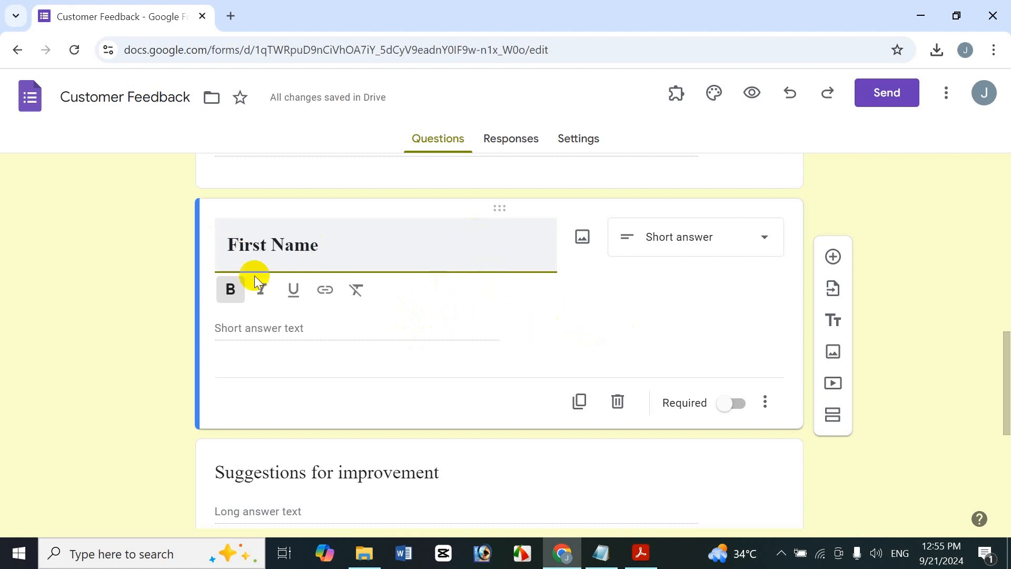
click(729, 403)
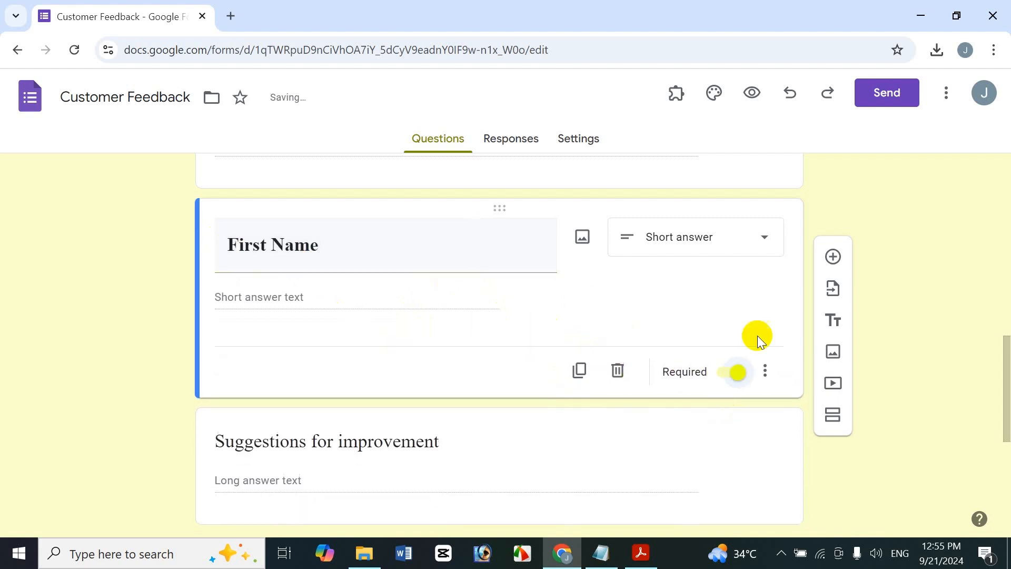
- Add a question below First Name titled Last Name, with the title in bold
click(830, 256)
text(L)
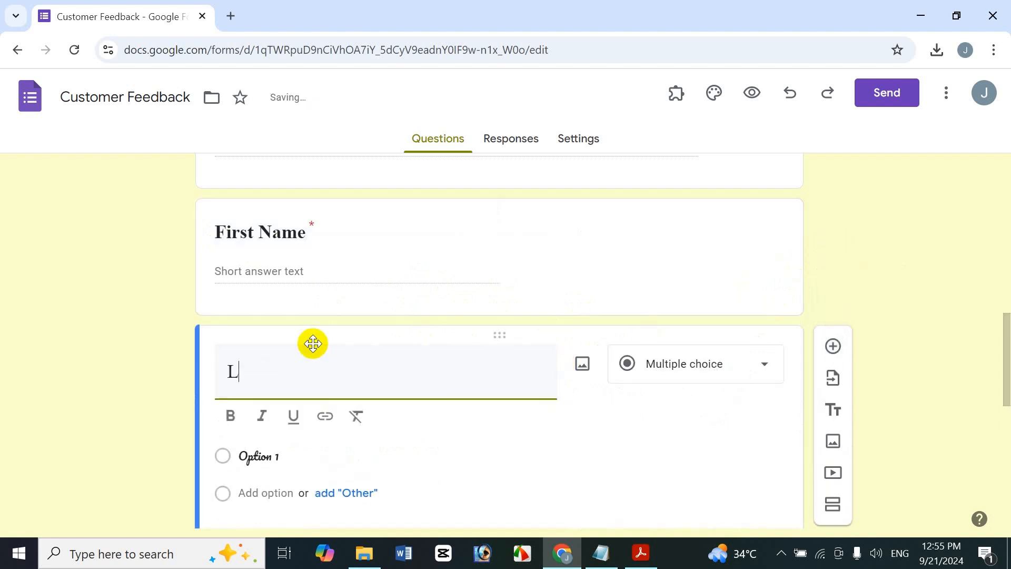
text(ast Name)
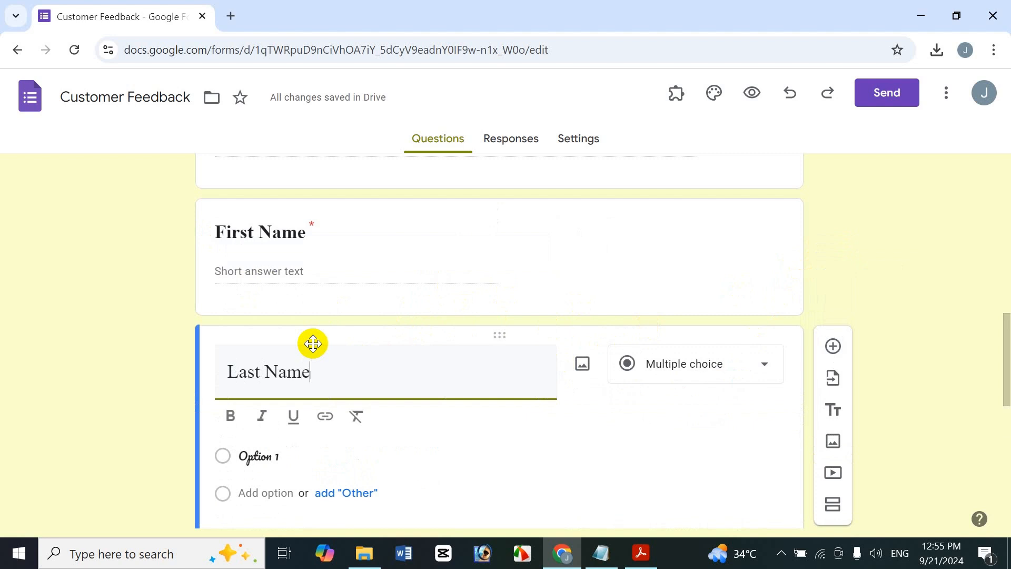
key(ctrl+a)
key(ctrl+b)
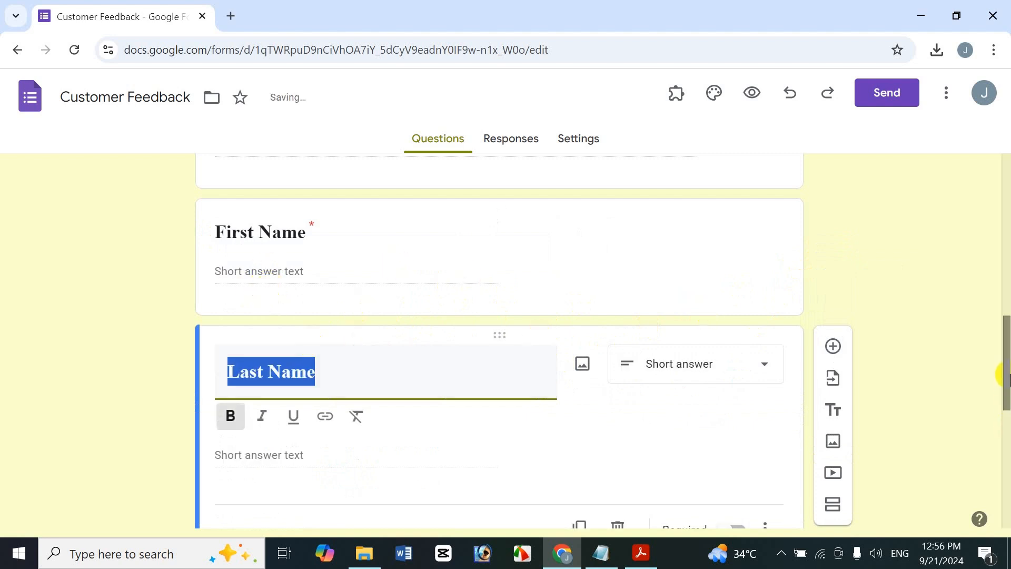
- Add a question below Last Name titled Address, with the title in bold
scroll(1005, 375, down, 3)
click(833, 202)
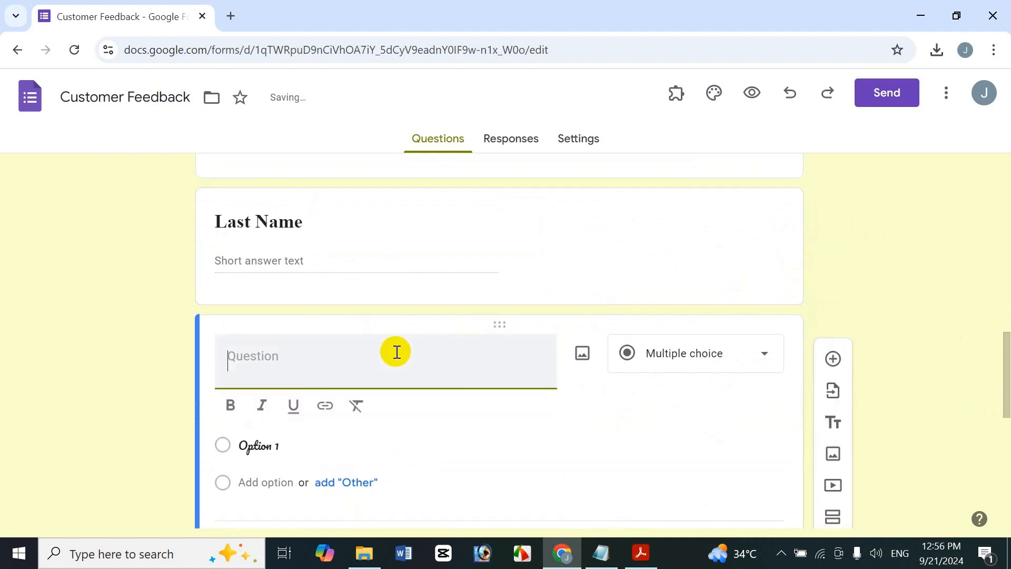
text(A)
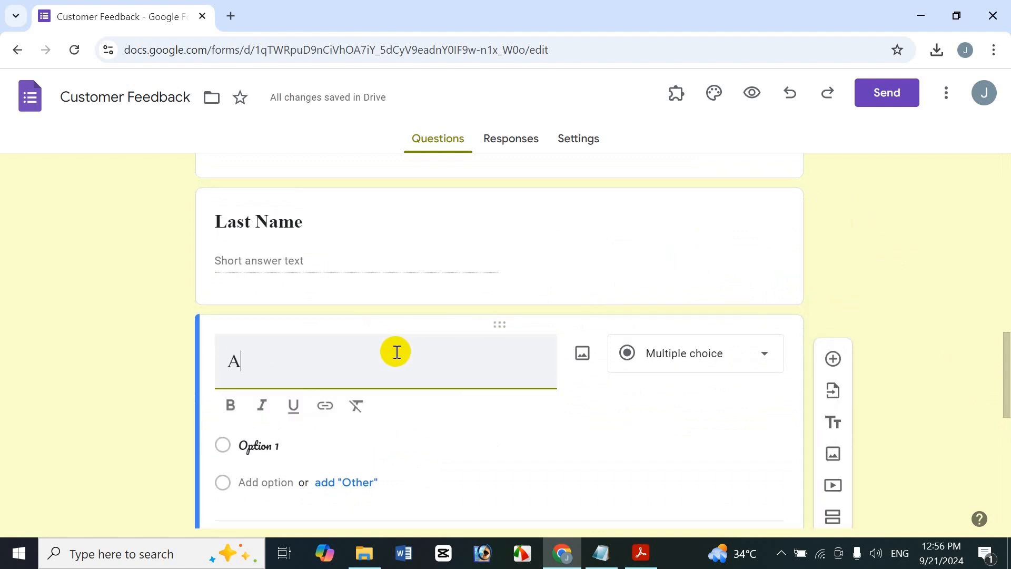
text(ddress)
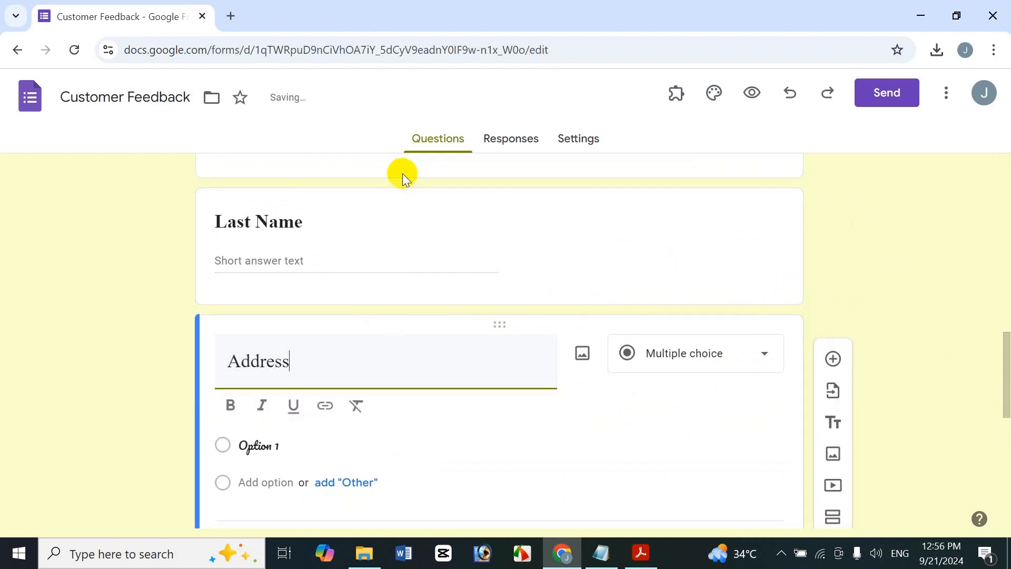
key(ctrl+a)
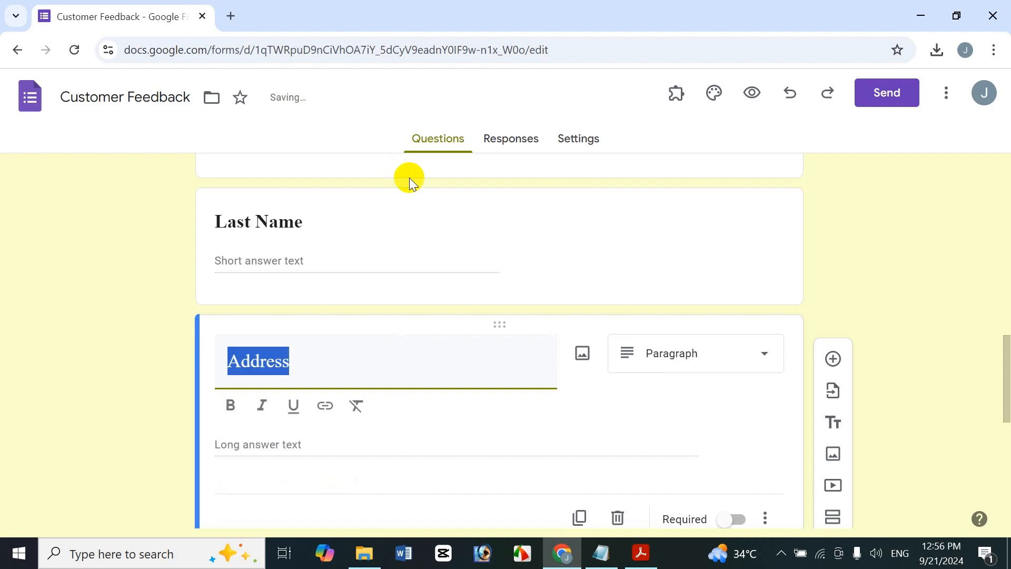
key(ctrl+b)
- Mark the Last Name question as required
click(329, 231)
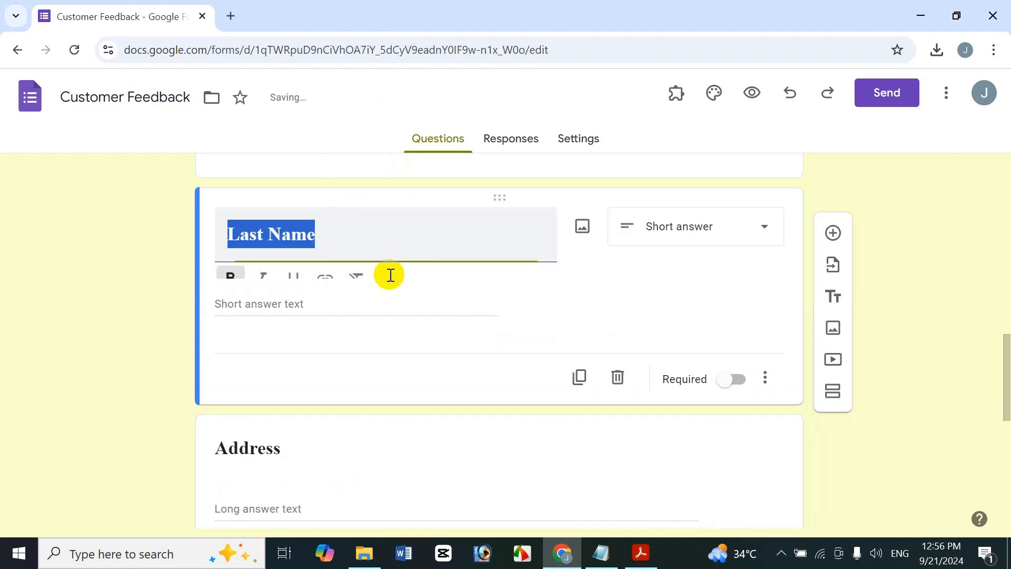
click(743, 402)
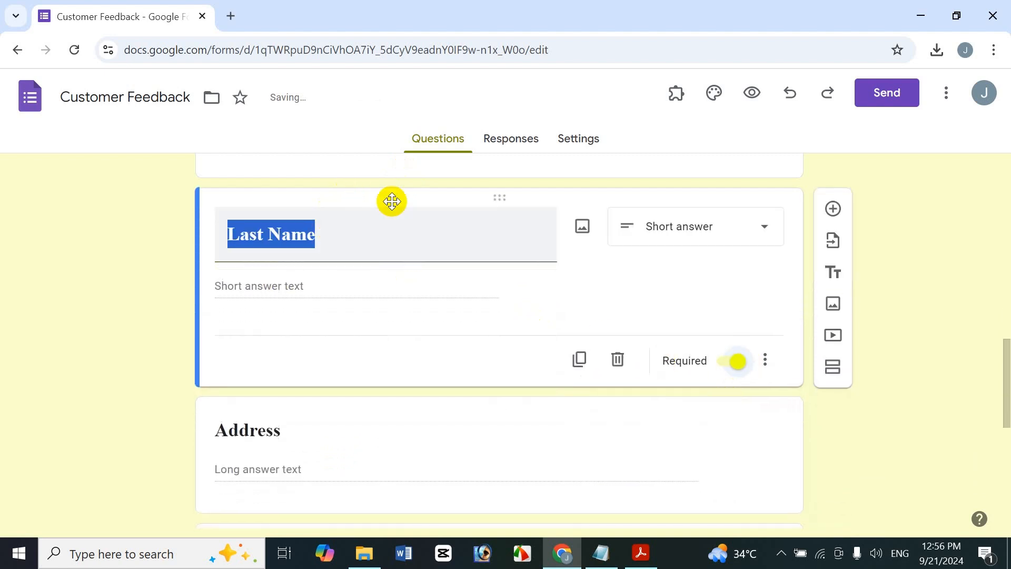
- Open the form's sending options and review sharing by email, by link and by embedded HTML
drag(1007, 374, 990, 208)
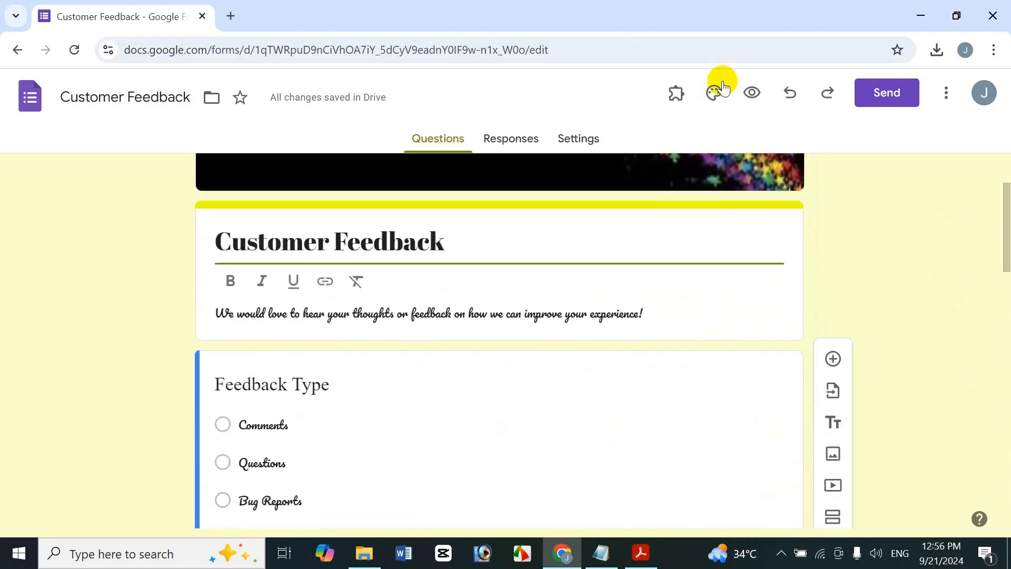
click(866, 96)
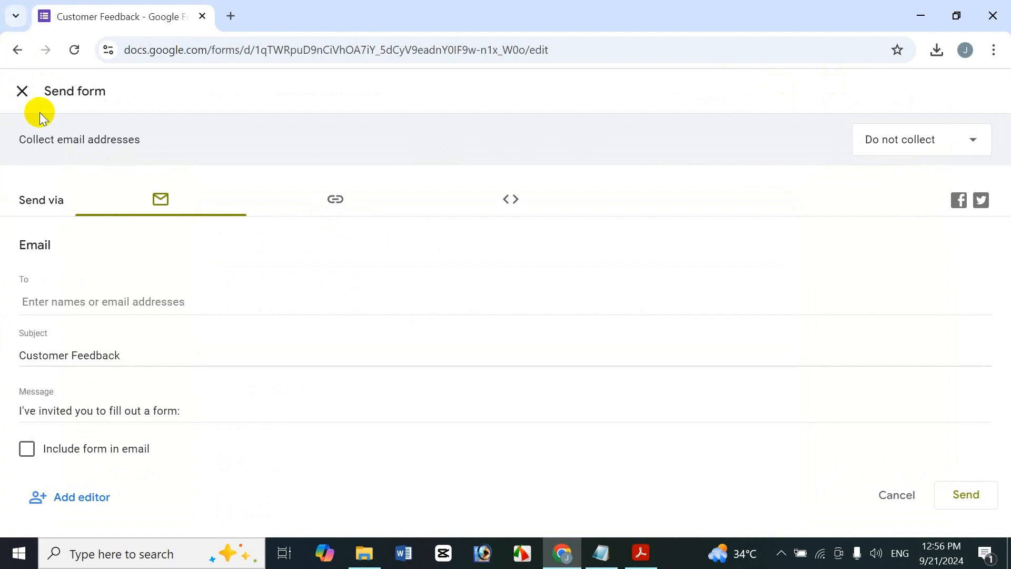
click(20, 88)
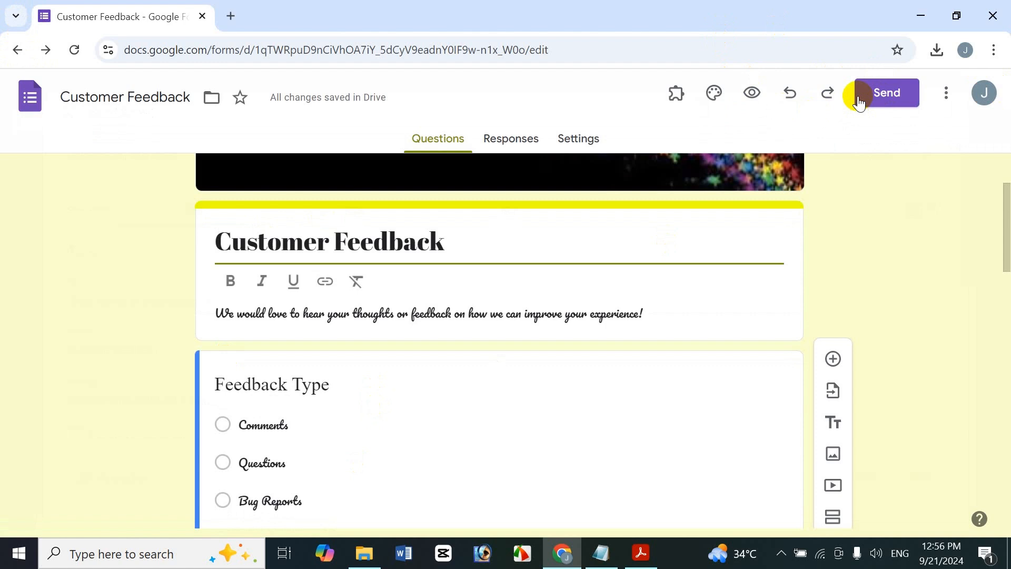
click(892, 92)
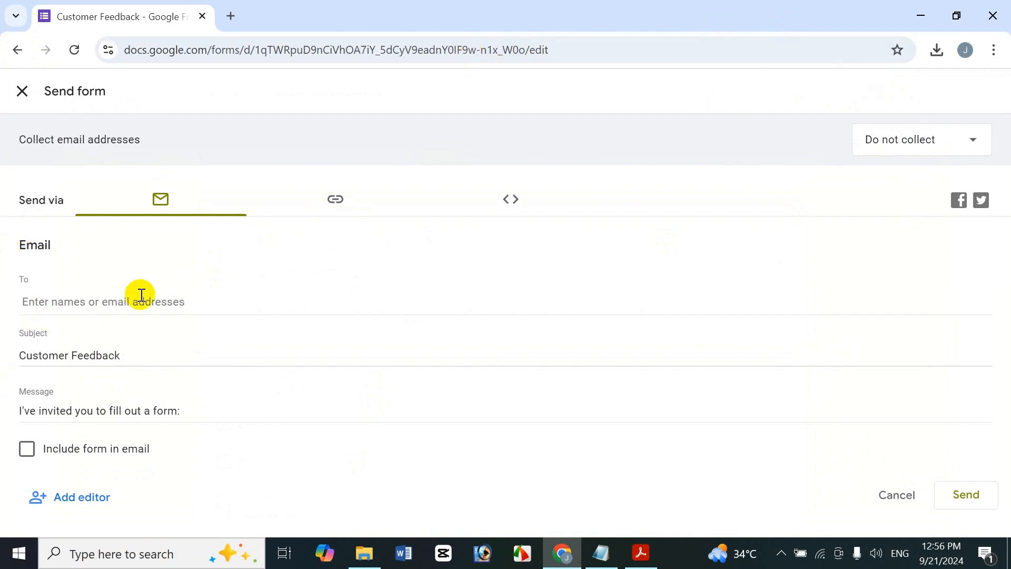
click(335, 200)
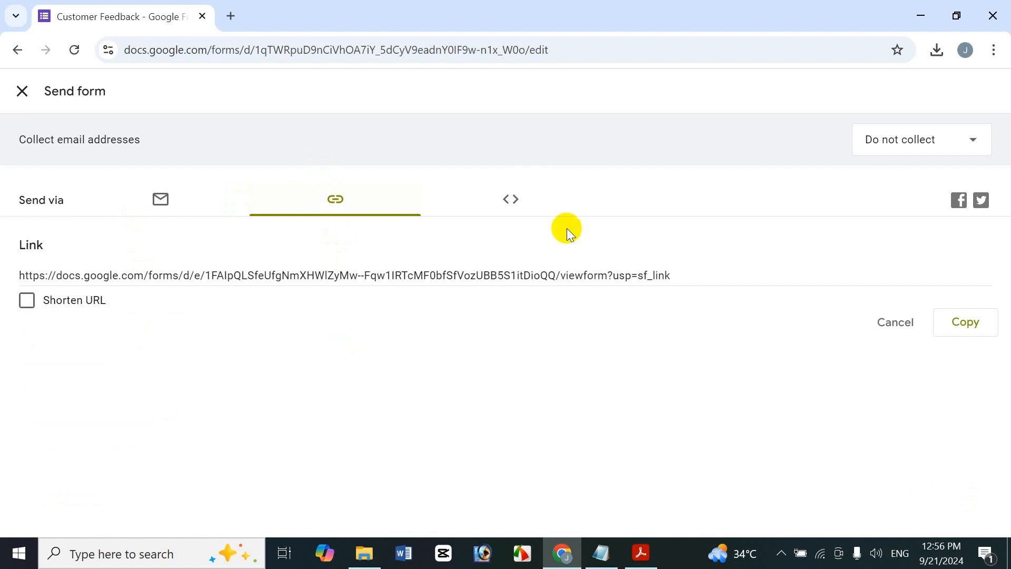
click(512, 198)
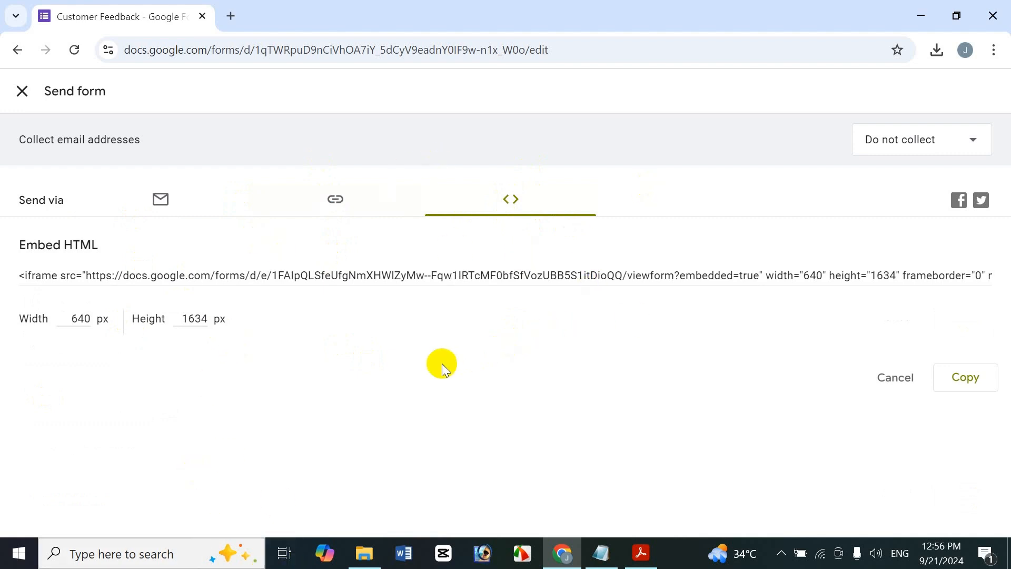
- Review the choices for collecting email addresses without changing the selection, and close the sending options
click(953, 140)
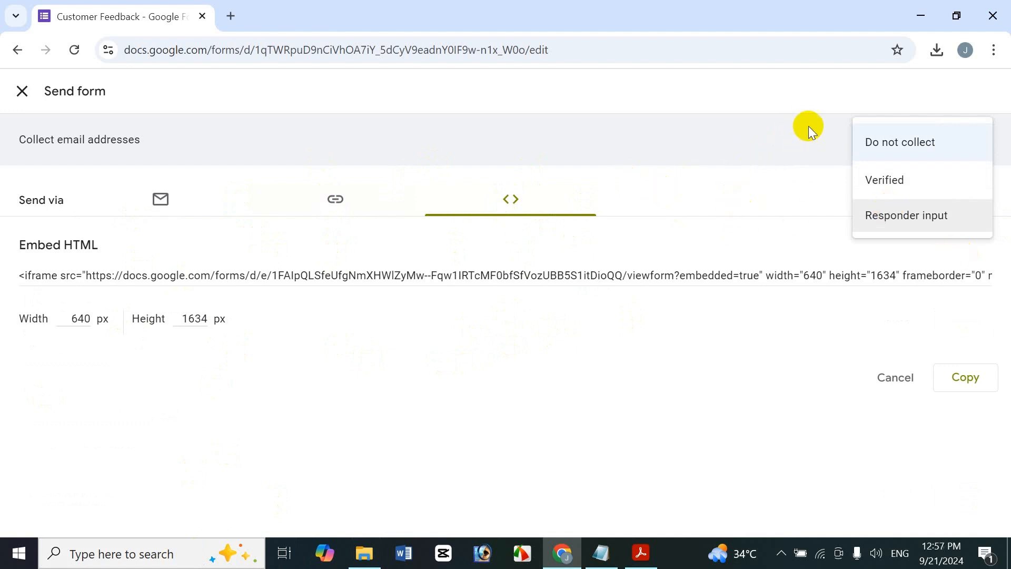
click(687, 207)
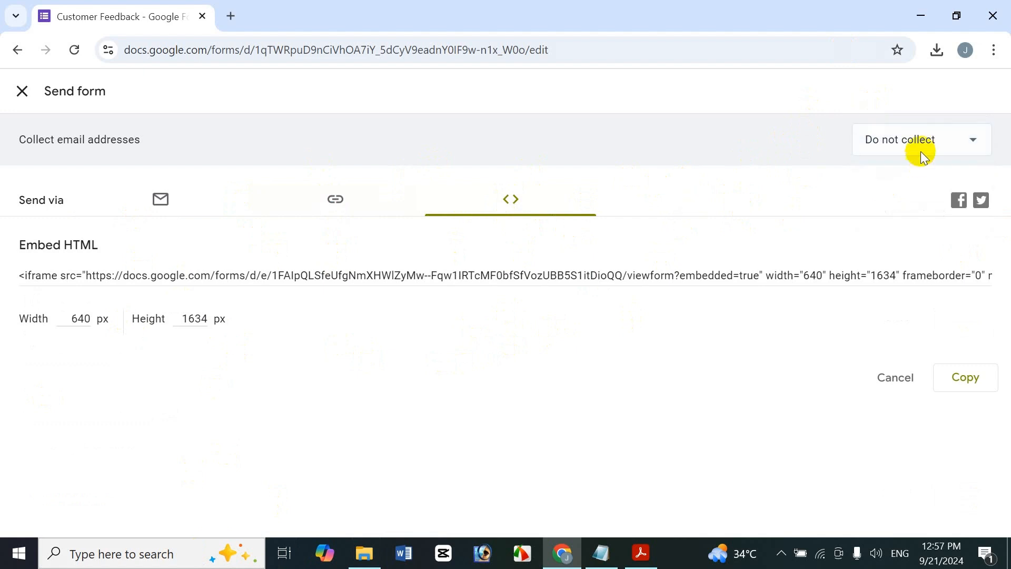
click(931, 136)
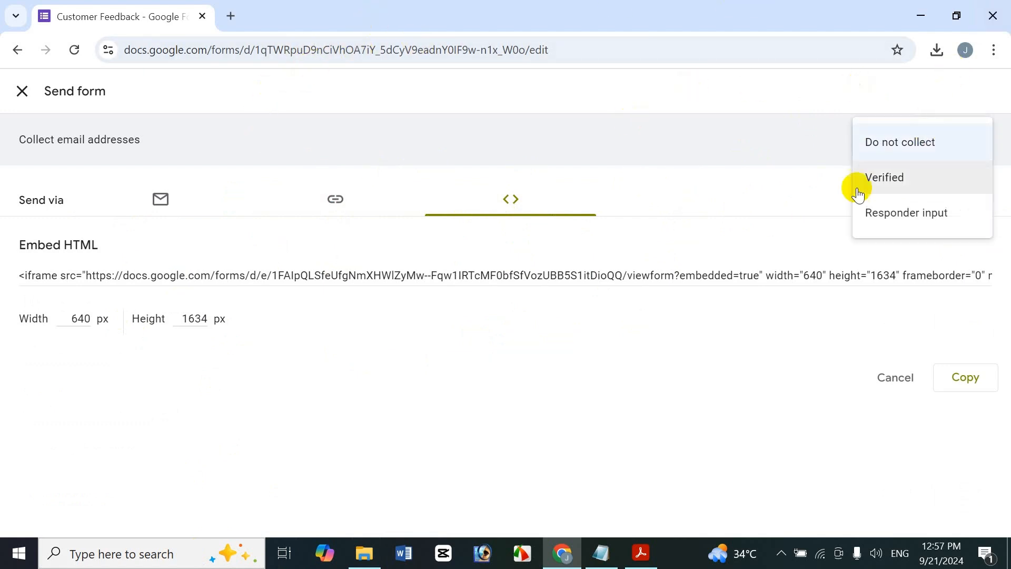
click(724, 216)
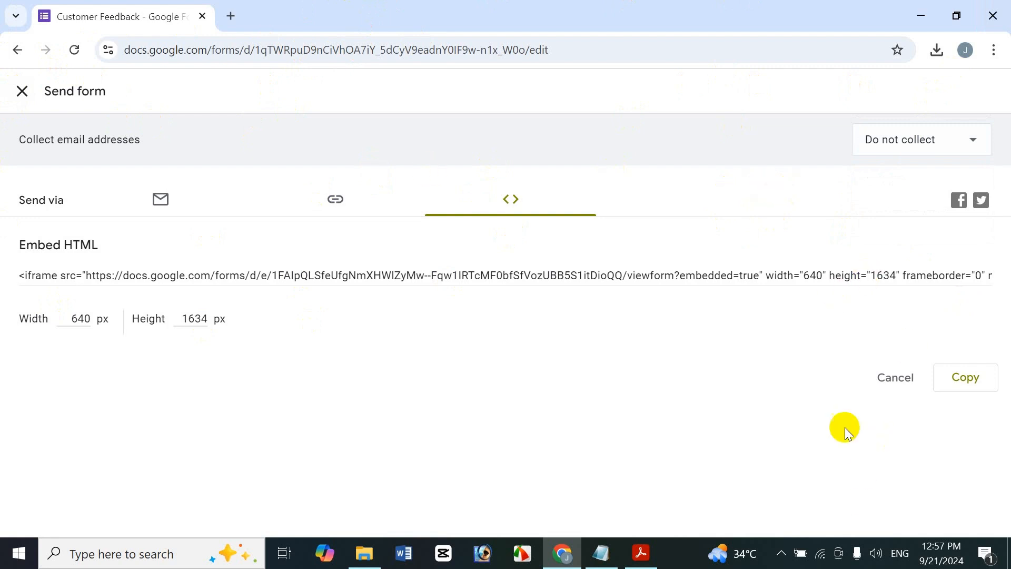
click(22, 91)
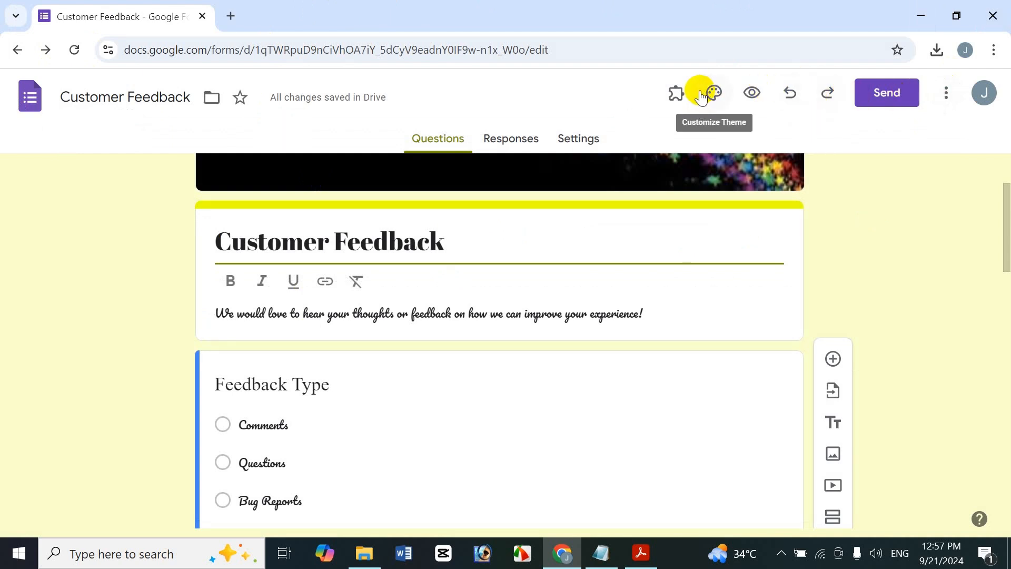
- Check which add-ons are installed for the form
click(685, 95)
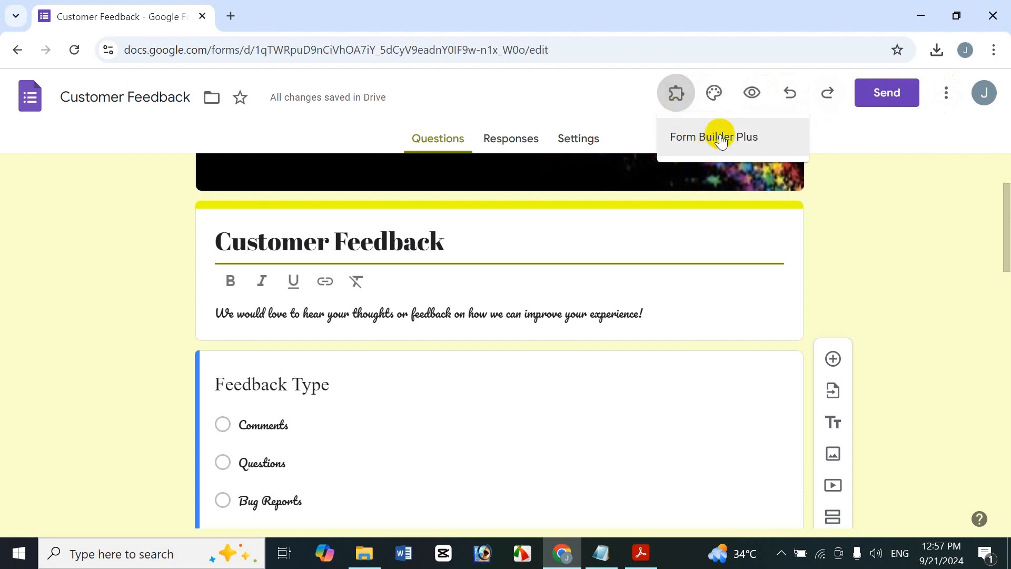
click(858, 147)
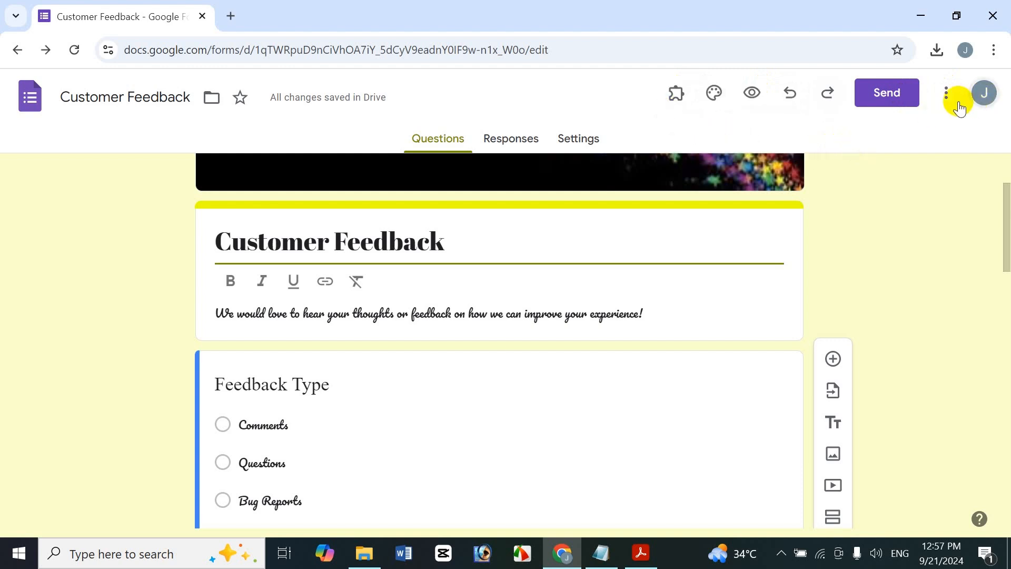
click(678, 95)
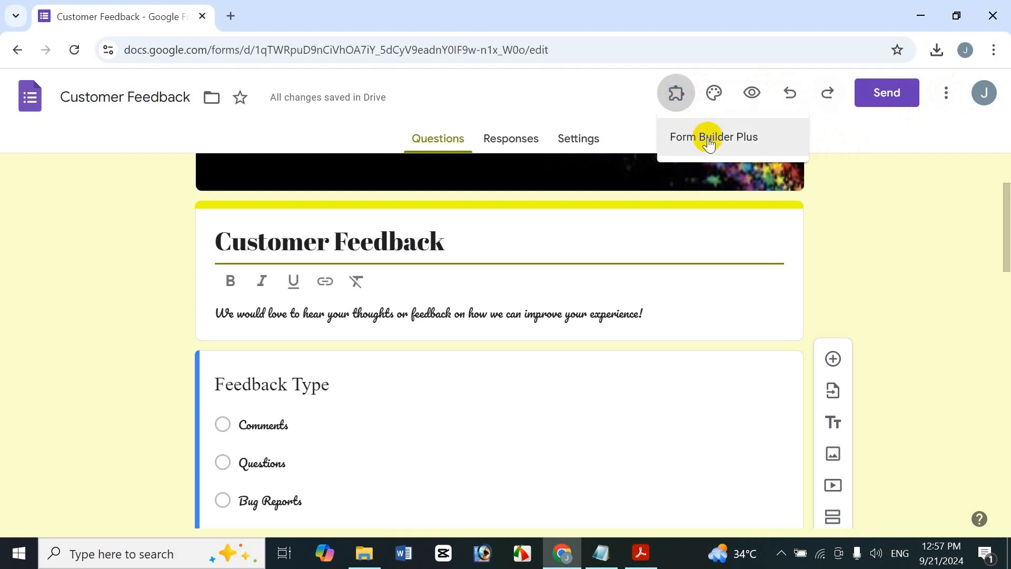
click(916, 124)
- Open the form's print preview and look through all of its pages
click(942, 111)
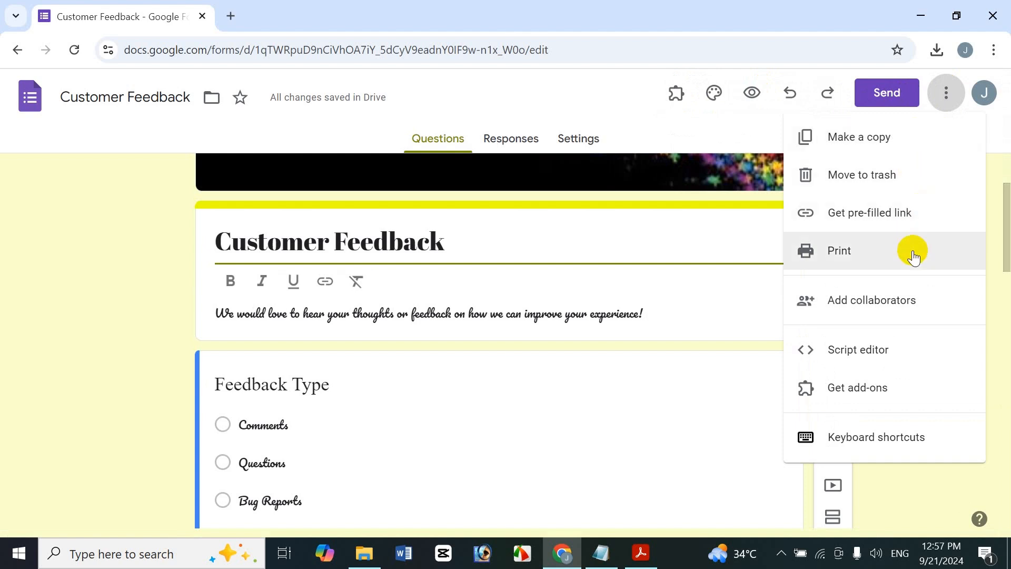
click(878, 253)
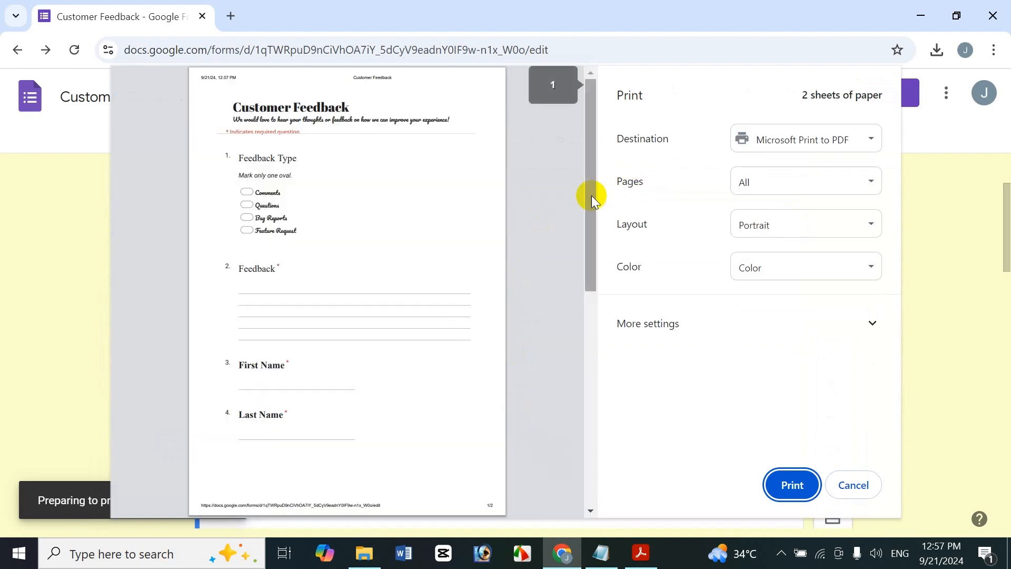
scroll(579, 258, down, 1)
drag(579, 258, 553, 490)
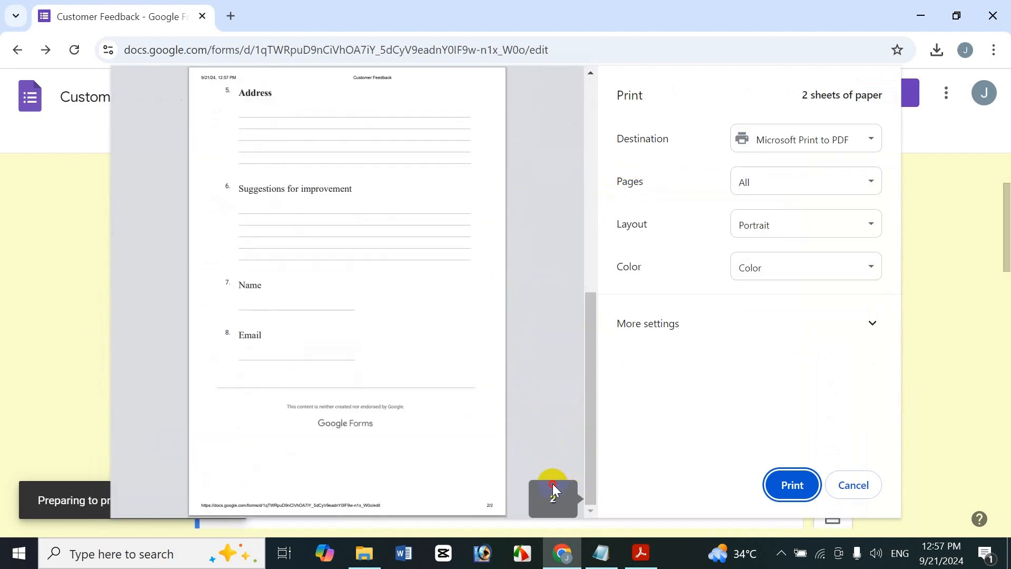
drag(594, 393, 605, 174)
- Try the Black and white print setting, return it to Color, and cancel printing
click(796, 224)
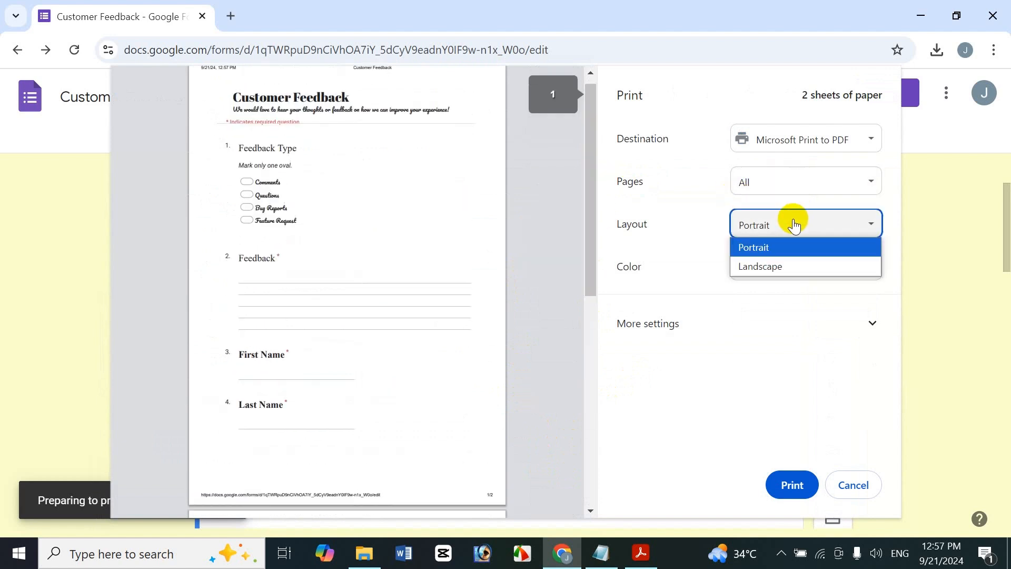
click(745, 318)
click(753, 282)
click(762, 296)
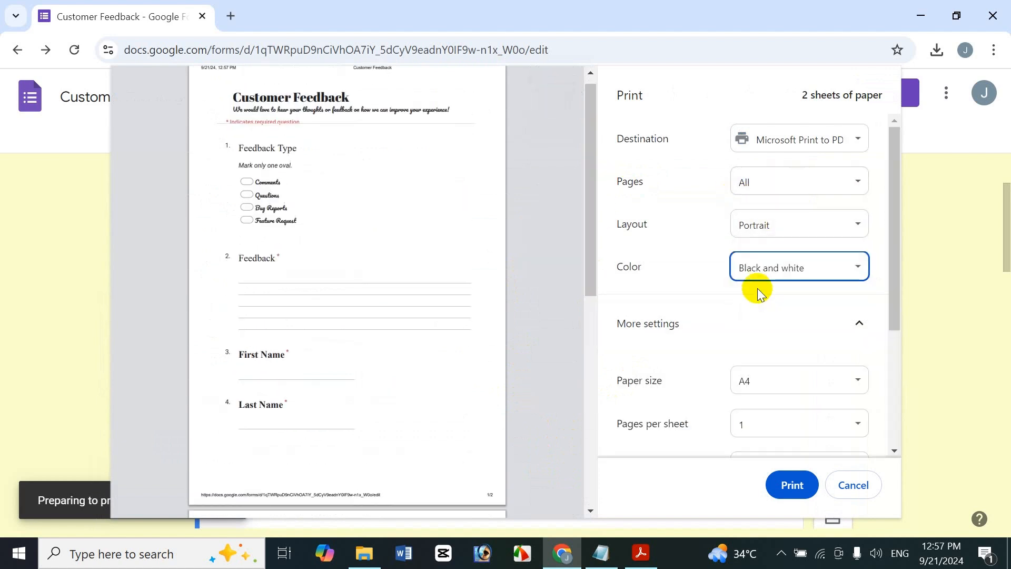
click(765, 273)
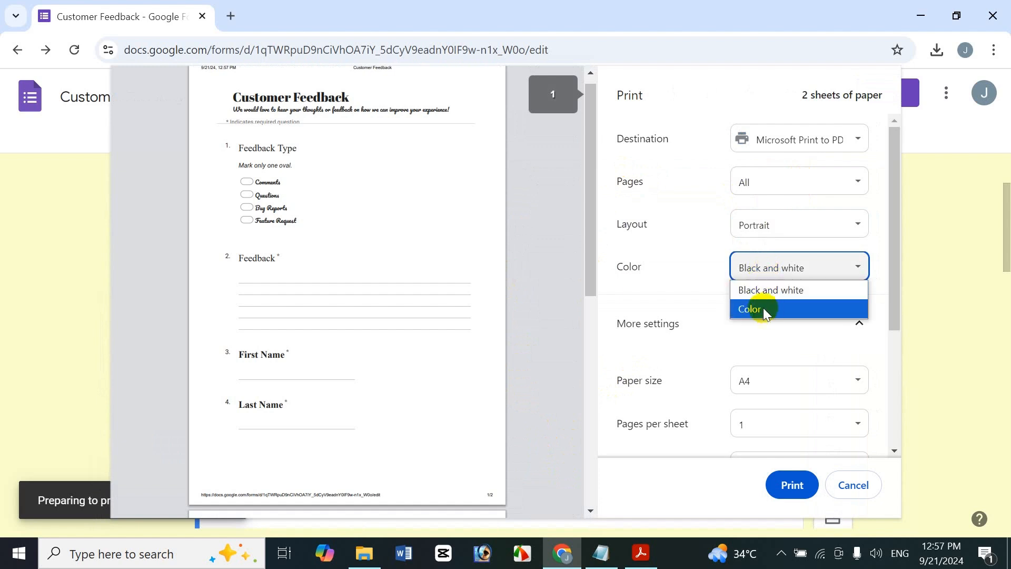
click(763, 307)
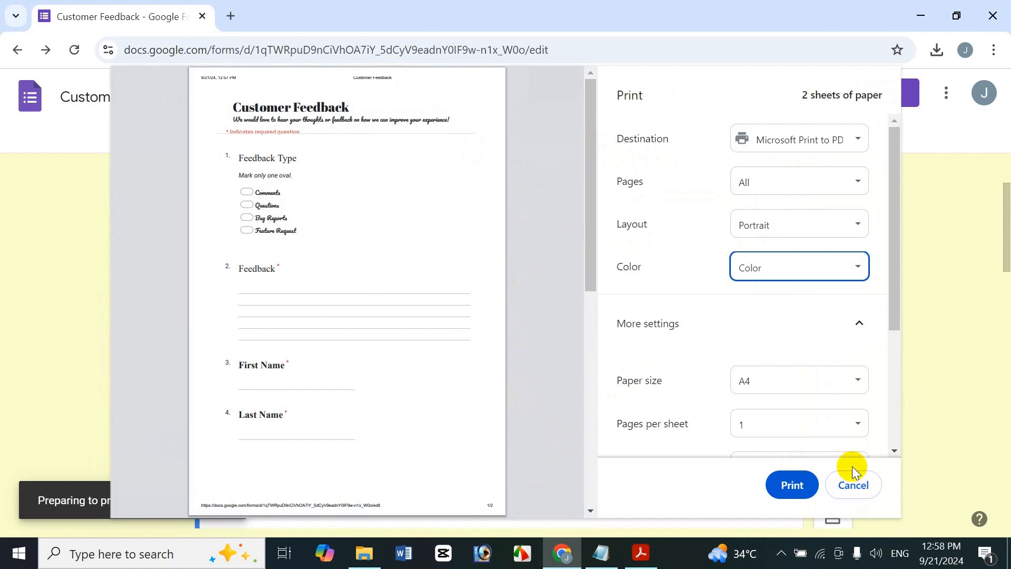
click(850, 483)
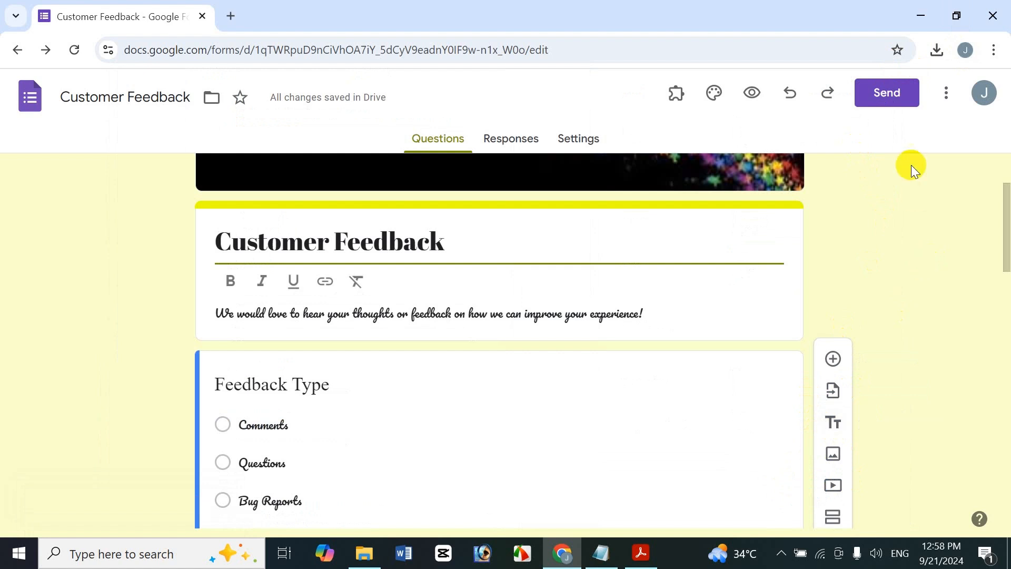
- Open the list of keyboard shortcuts, look at the navigation and file commands, and close it
click(937, 99)
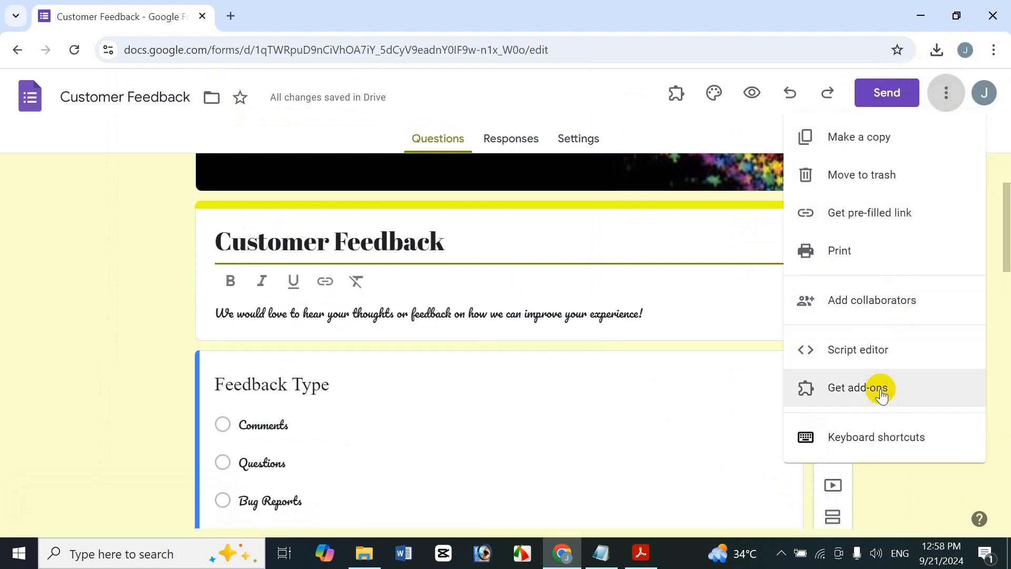
click(908, 435)
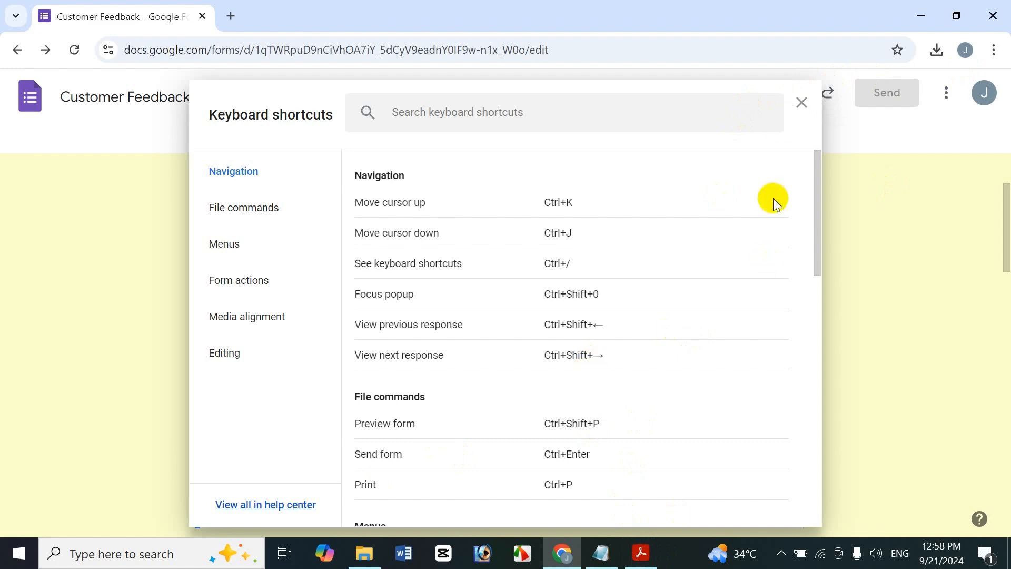
click(800, 103)
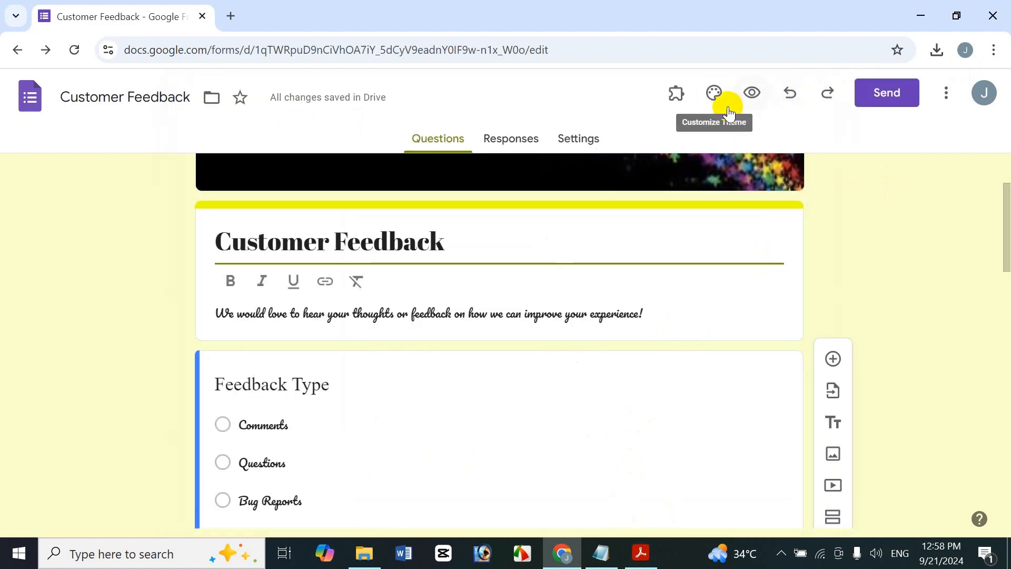
- Preview the form as respondents see it twice, the second time through the Preview form shortcut, closing each preview
click(749, 100)
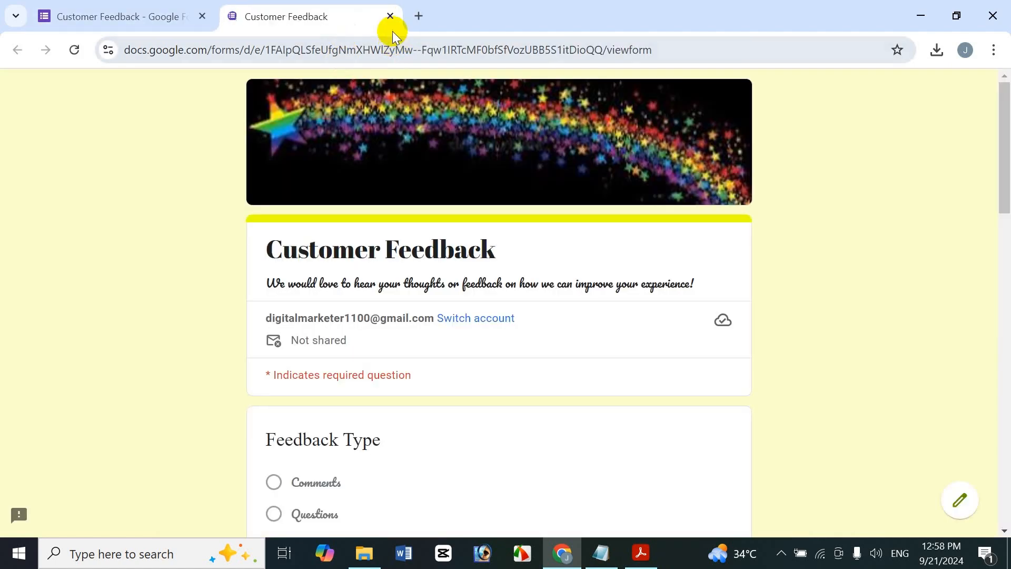
click(388, 17)
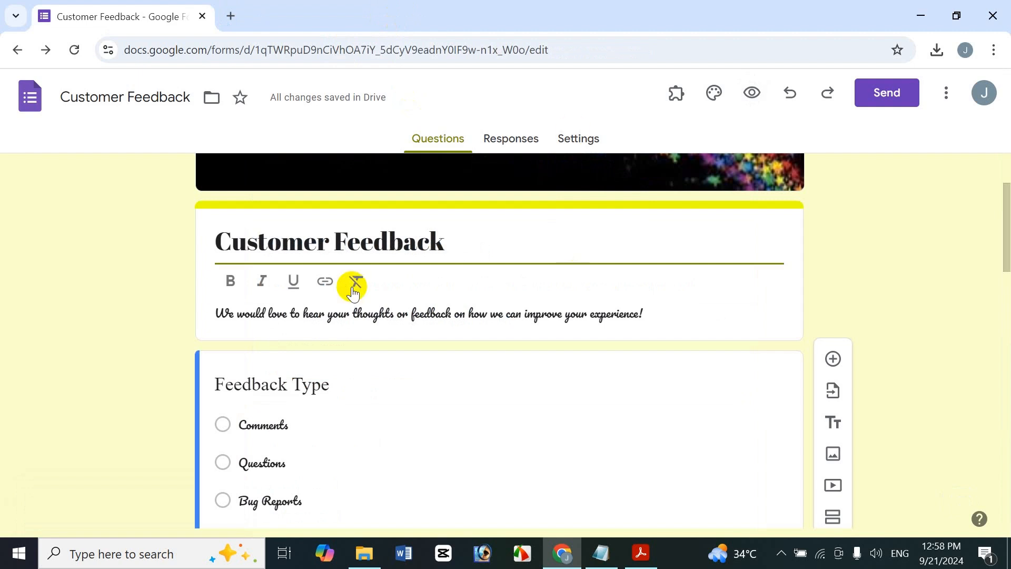
key(ctrl+shift+p)
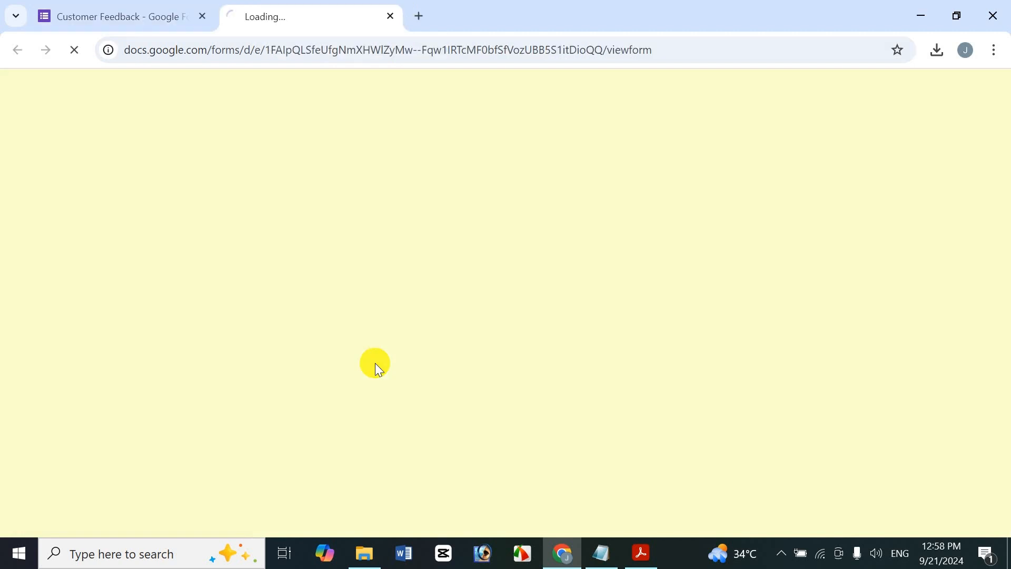
click(389, 17)
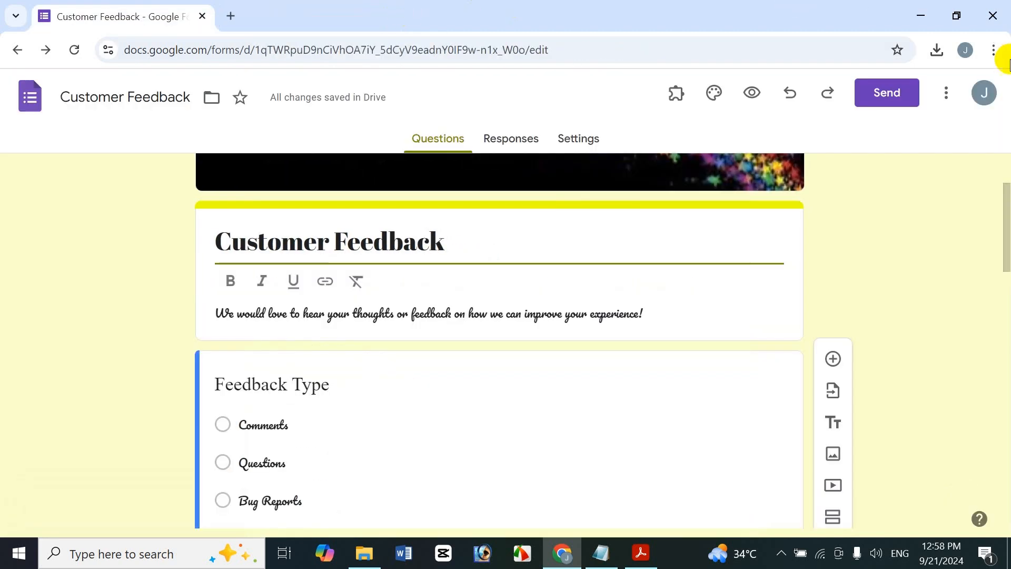
- Read through the whole keyboard shortcuts list, from Navigation to Editing, and close it
click(945, 94)
key(ctrl+slash)
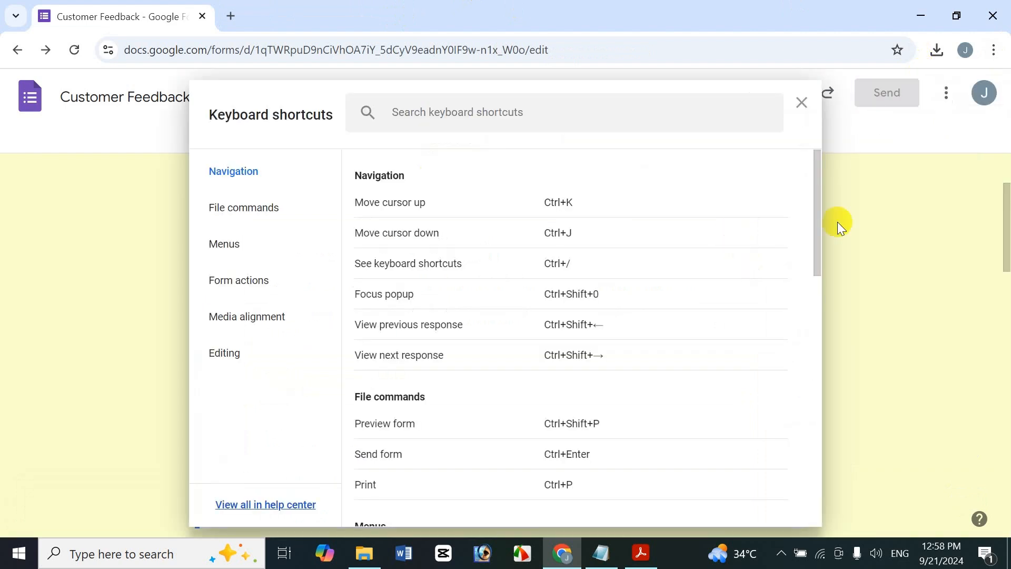
scroll(781, 327, down, 6)
scroll(765, 358, down, 2)
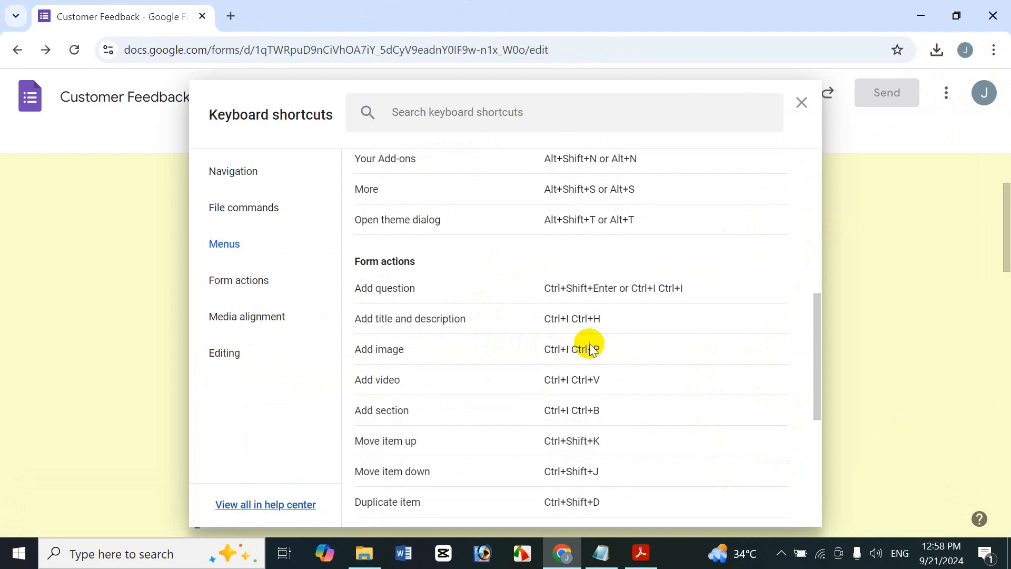
drag(819, 344, 761, 476)
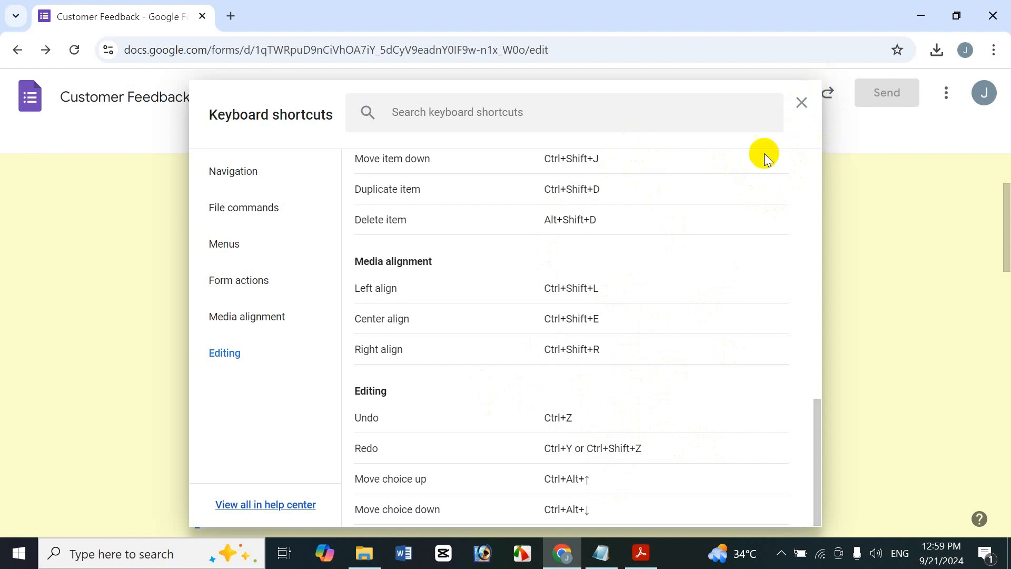
click(800, 102)
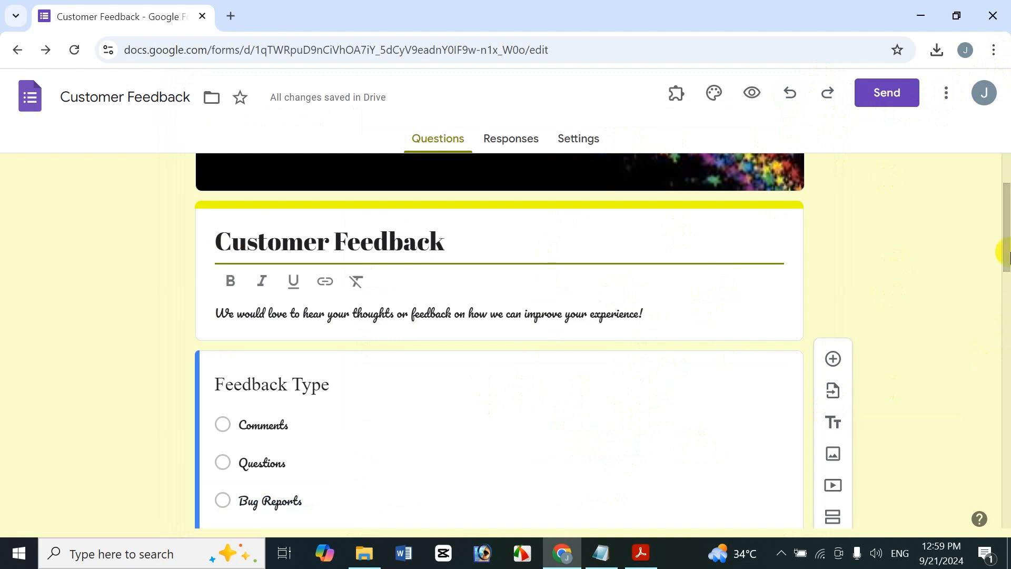
- Preview the form as respondents see it, check the added First Name, Last Name and Address questions, and close the preview
drag(1003, 251, 1006, 179)
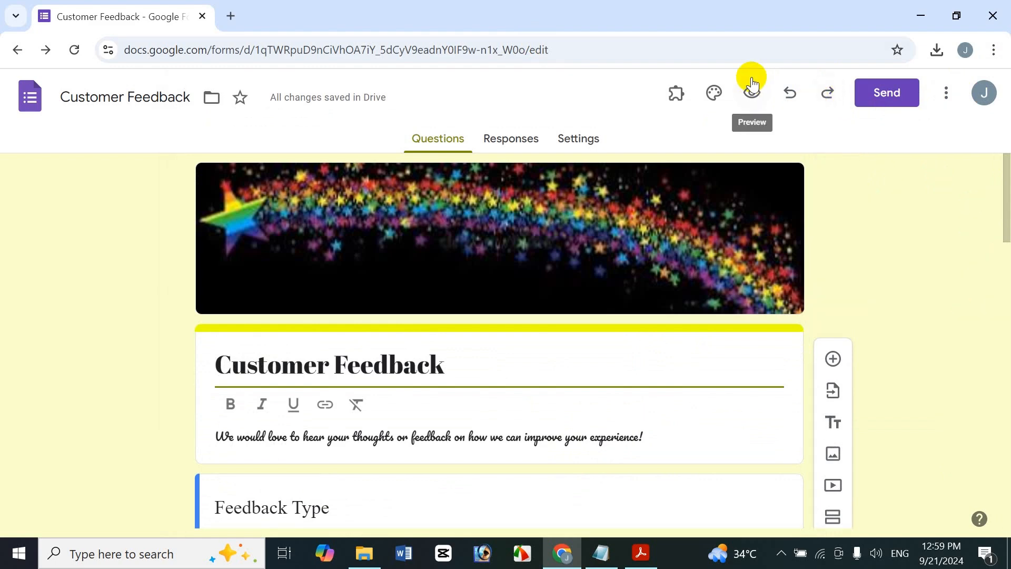
click(753, 90)
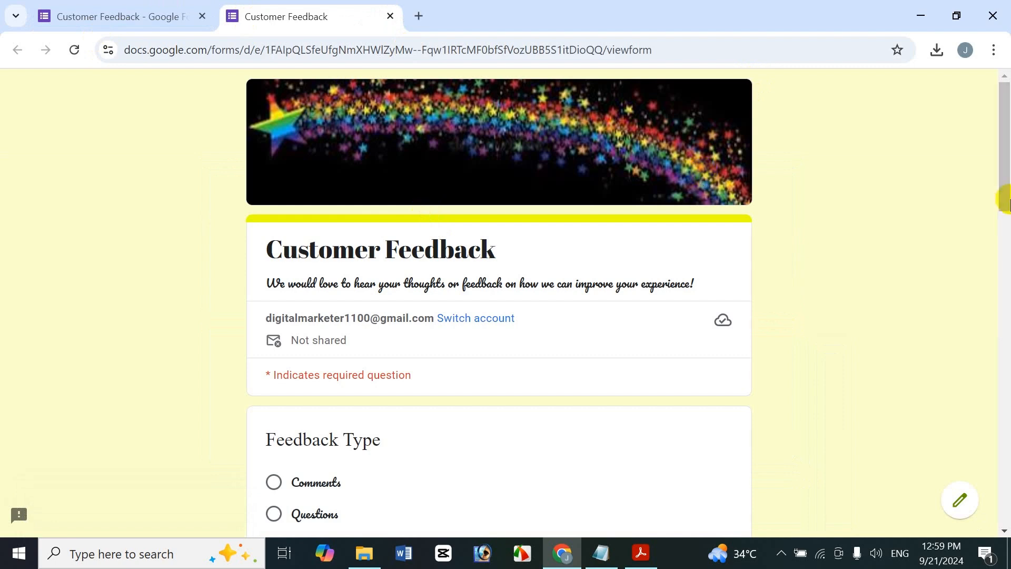
drag(1006, 199, 1000, 376)
triple_click(965, 226)
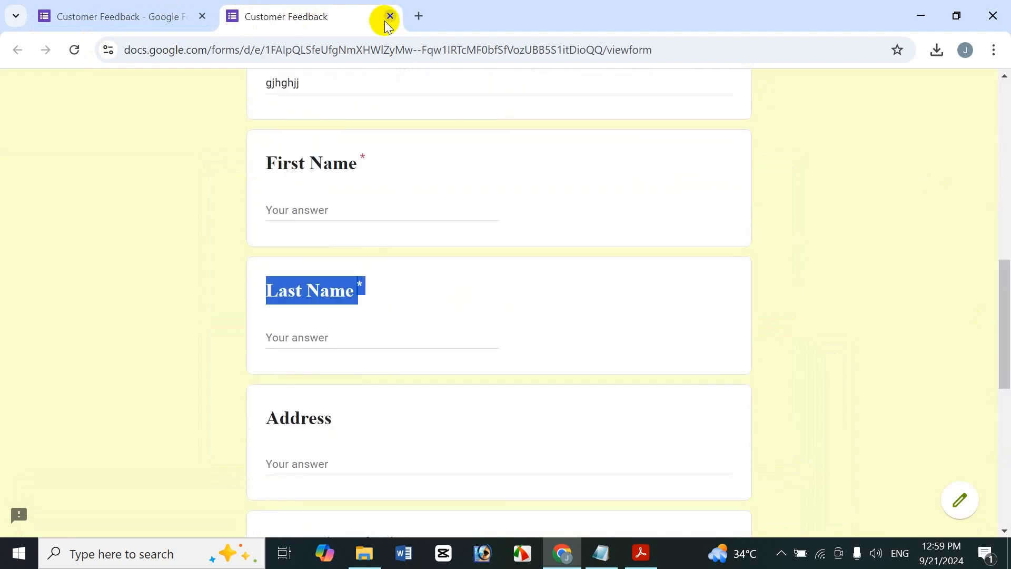
click(390, 16)
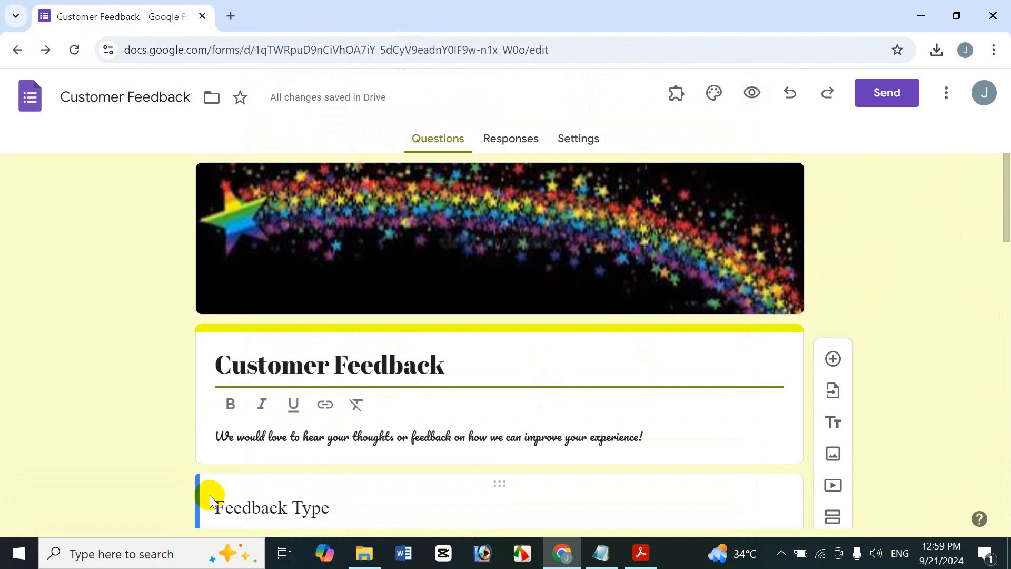
- Open the form preview again and choose Feature Request as the feedback type
key(ctrl+shift+p)
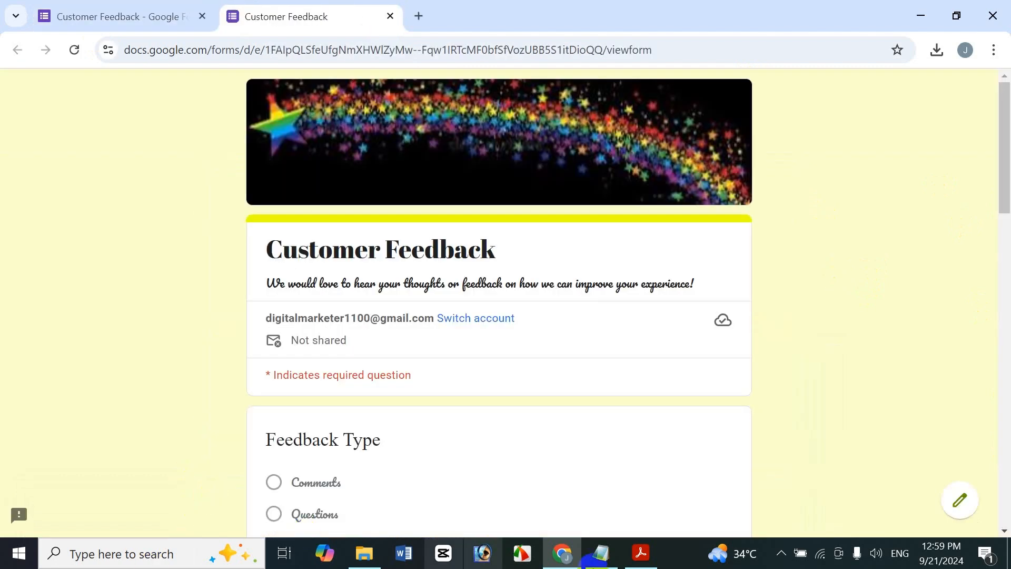
drag(1010, 134, 1005, 191)
click(278, 368)
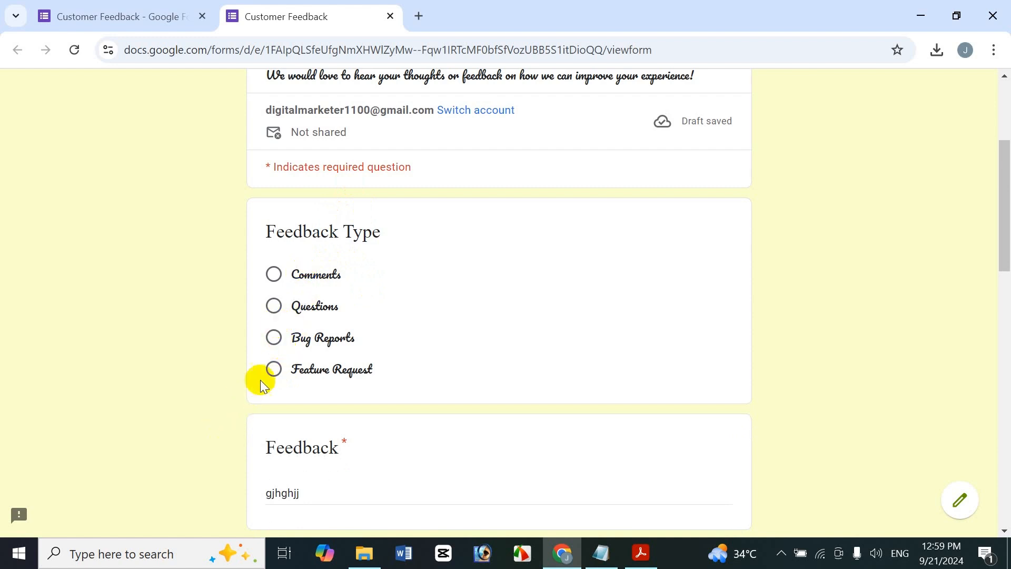
click(271, 368)
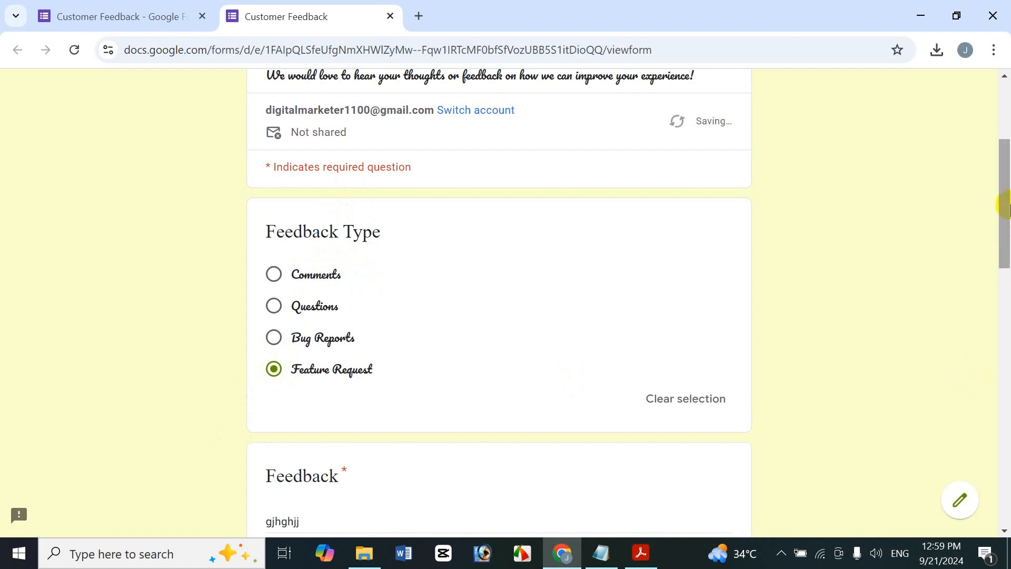
- Answer the First Name and Last Name questions with the respondent's first and last name
drag(1005, 208, 1004, 290)
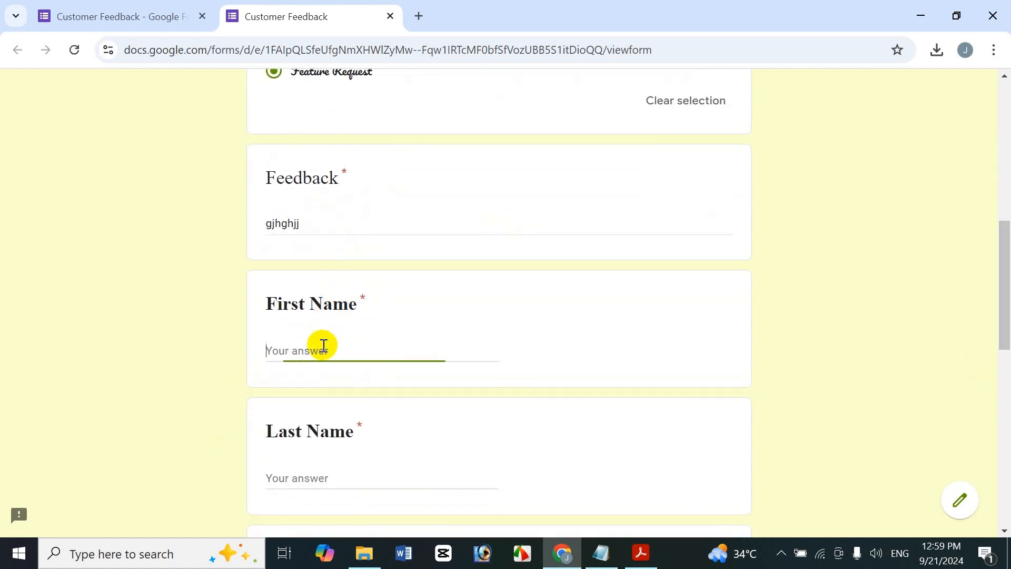
text(Nusrat)
click(325, 478)
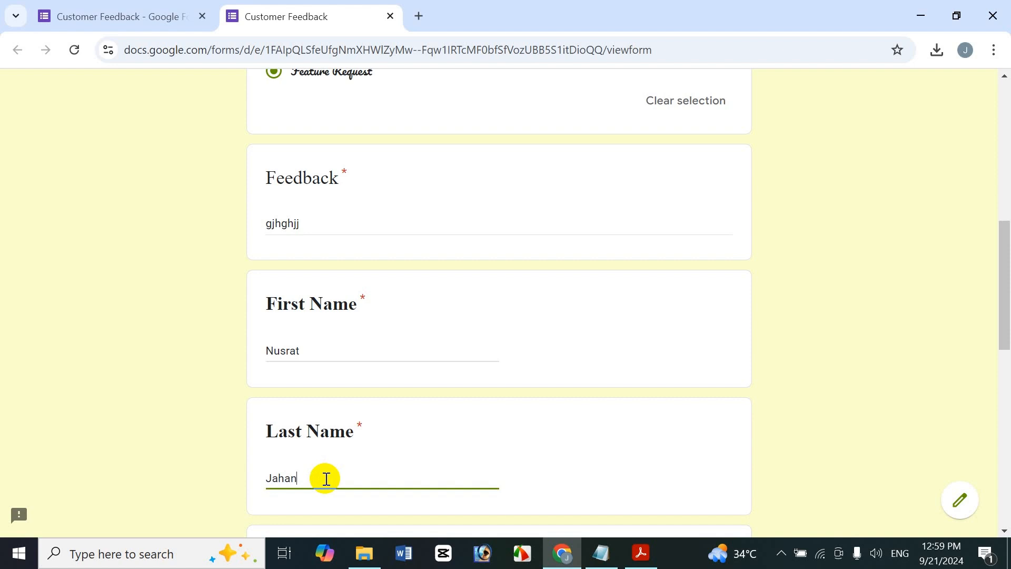
- Fill in the Address question with the respondent's address
drag(999, 316, 1003, 424)
click(285, 232)
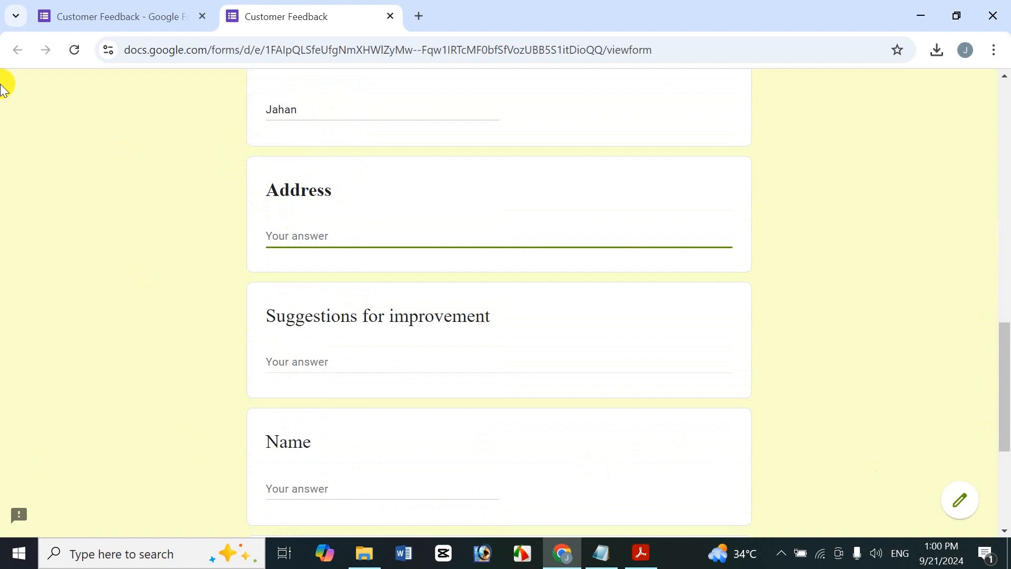
text(Dhaka,Mirpur)
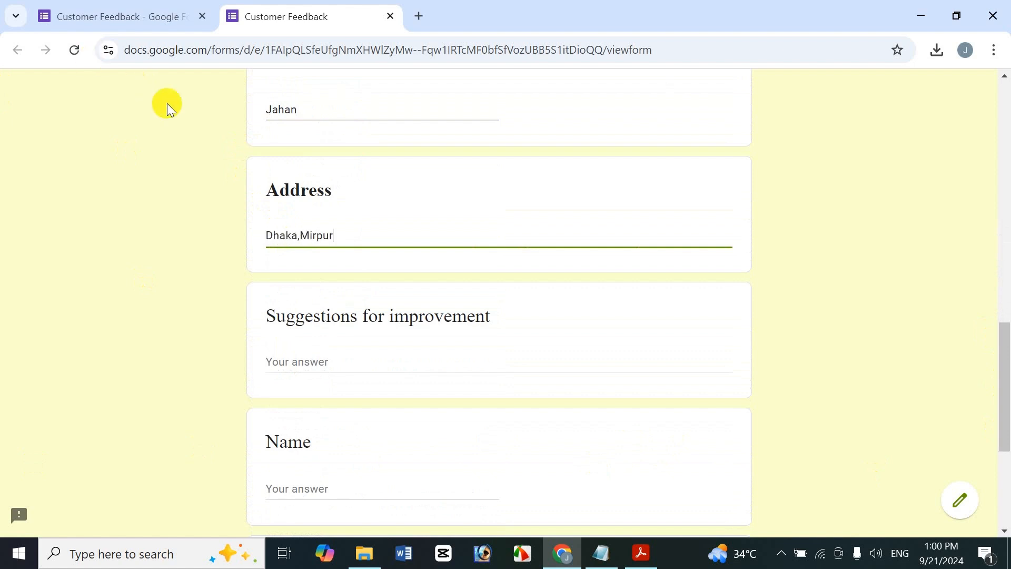
click(323, 363)
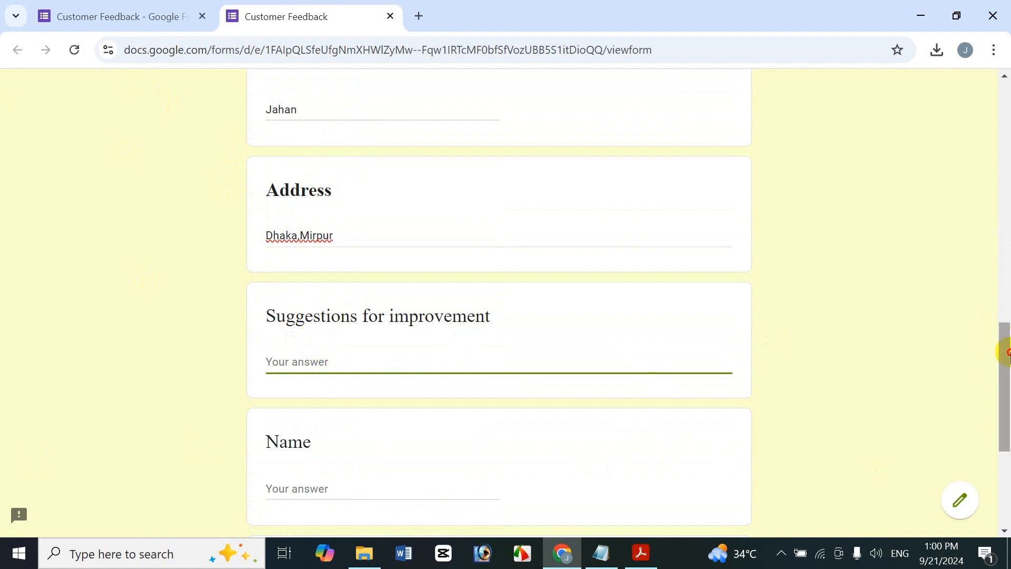
- Clear the answer to the required First Name question
drag(1006, 351, 1004, 389)
click(991, 358)
drag(1005, 468, 990, 361)
double_click(310, 234)
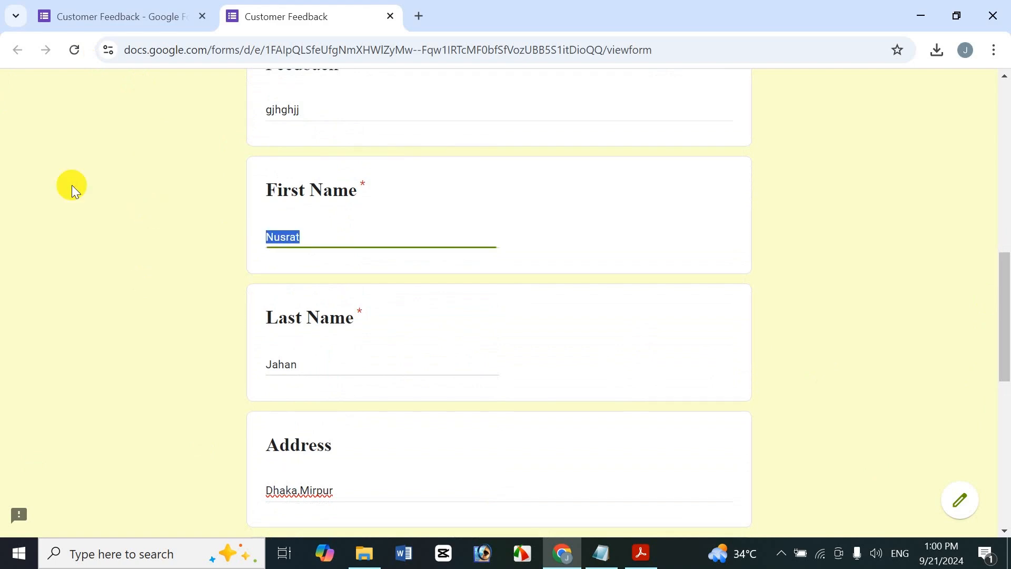
key(BackSpace)
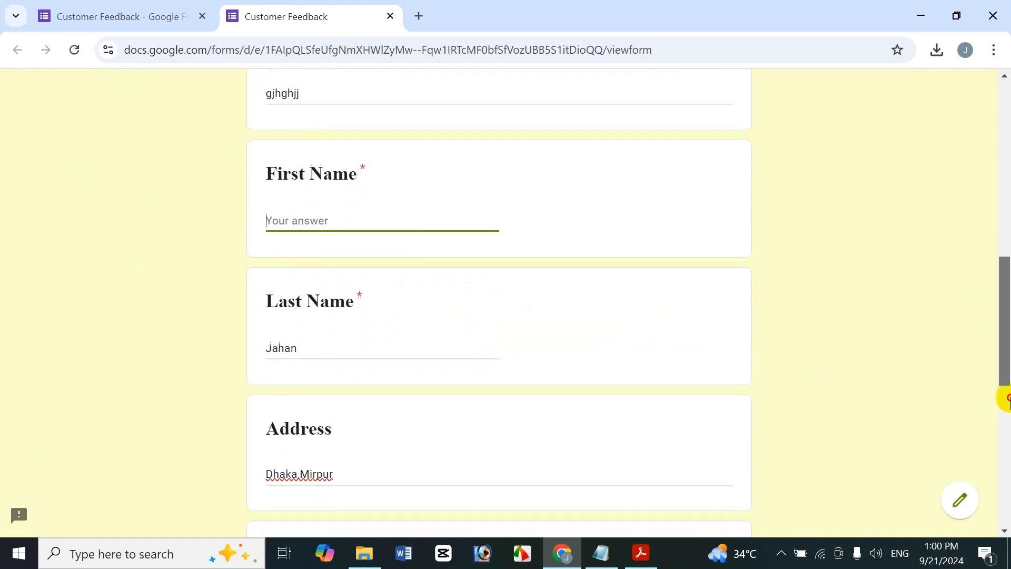
- Enter dfg for both the Name and Email questions and try to submit the form with First Name empty
click(1005, 400)
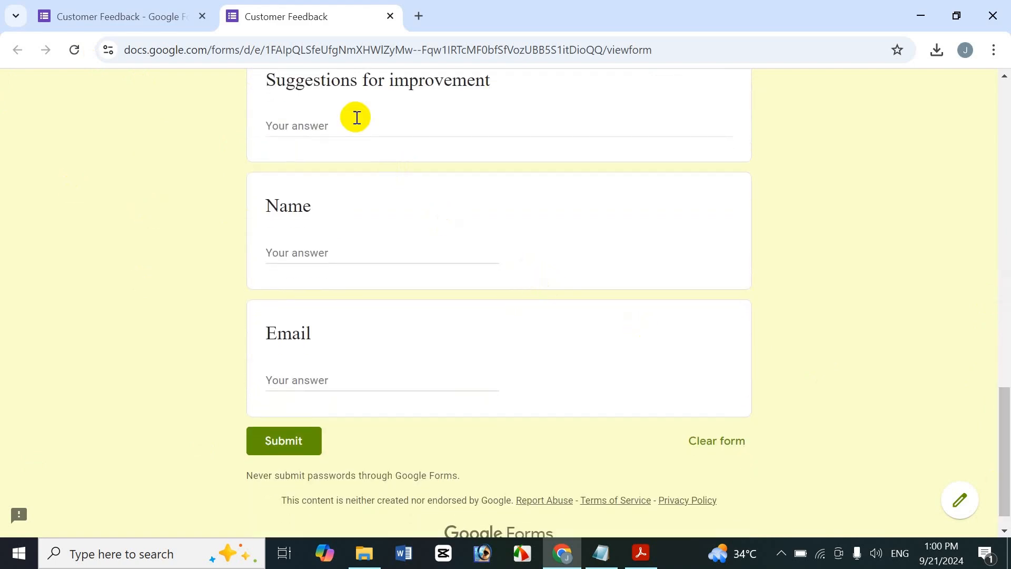
click(313, 254)
text(dfg)
click(307, 379)
text(dfg)
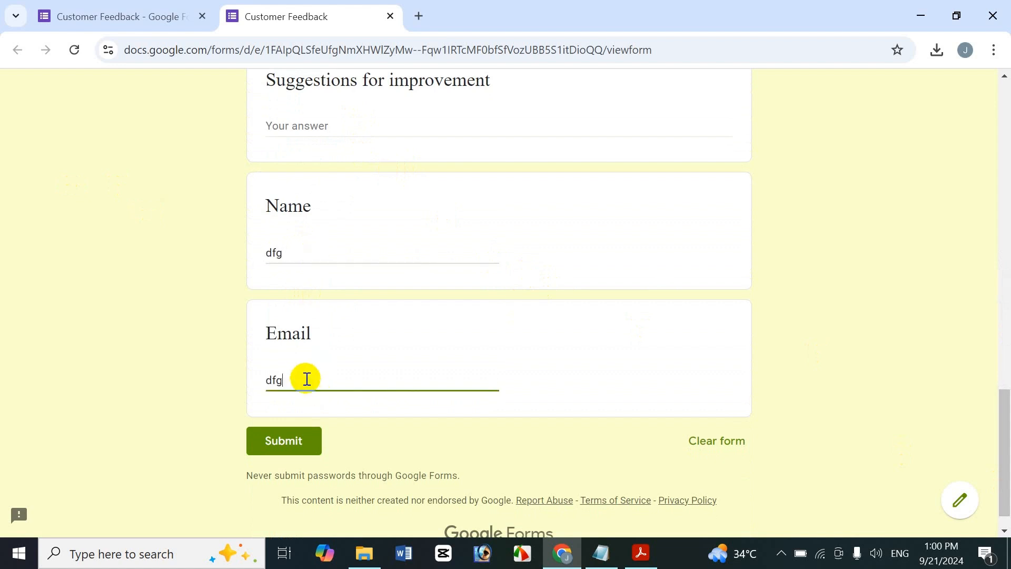
click(304, 444)
- Enter g as the answer to the required First Name question
drag(1005, 442, 1005, 264)
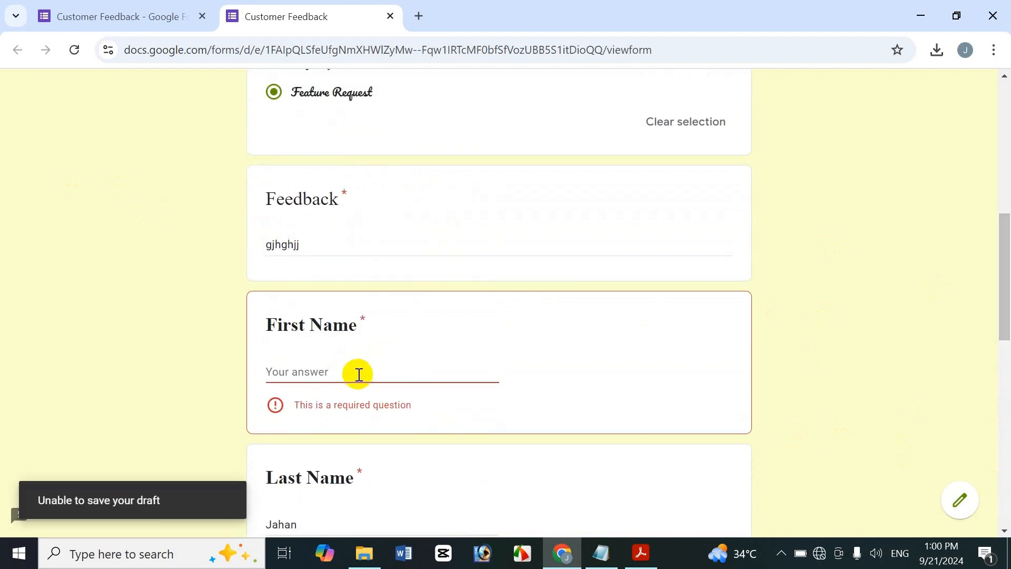
click(314, 367)
text(g)
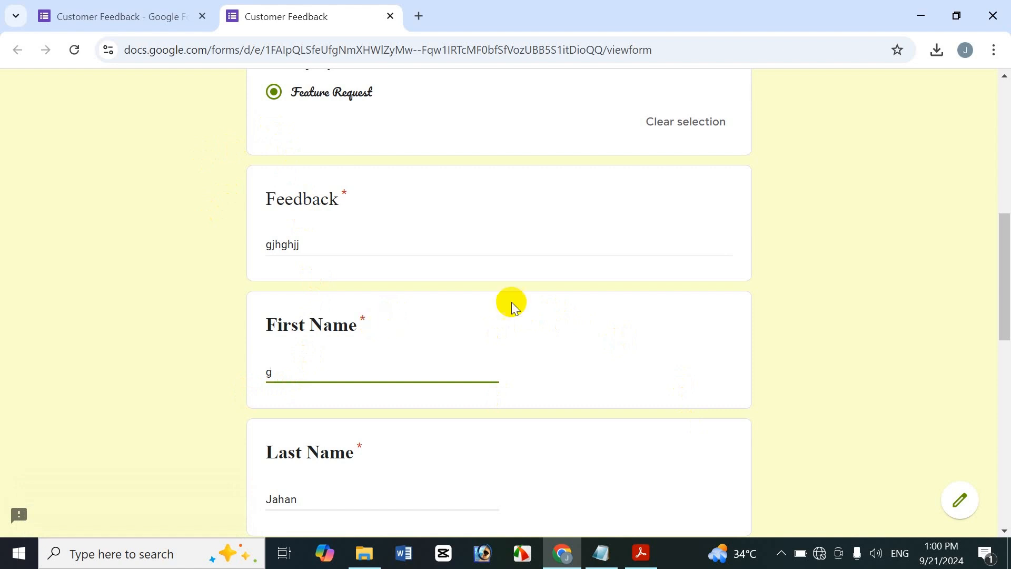
- Return to the form's editing page, and switch to the tutorial's title PDF in Adobe Acrobat
click(119, 8)
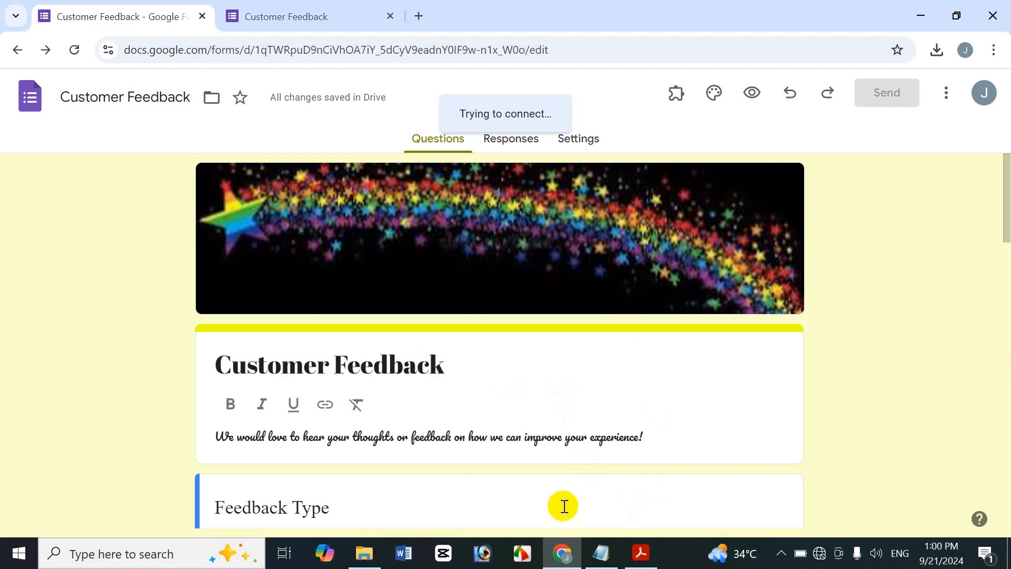
click(649, 557)
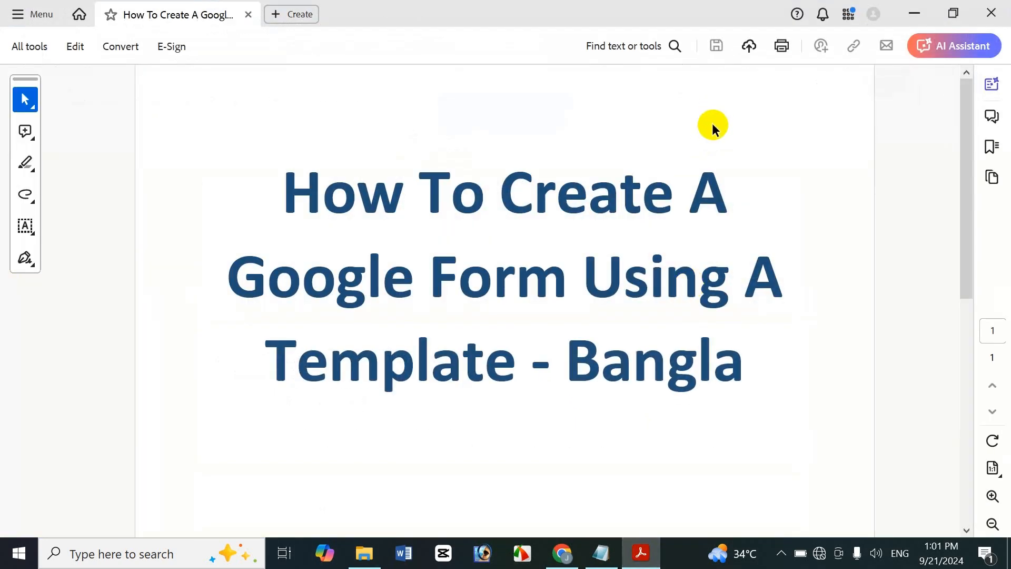